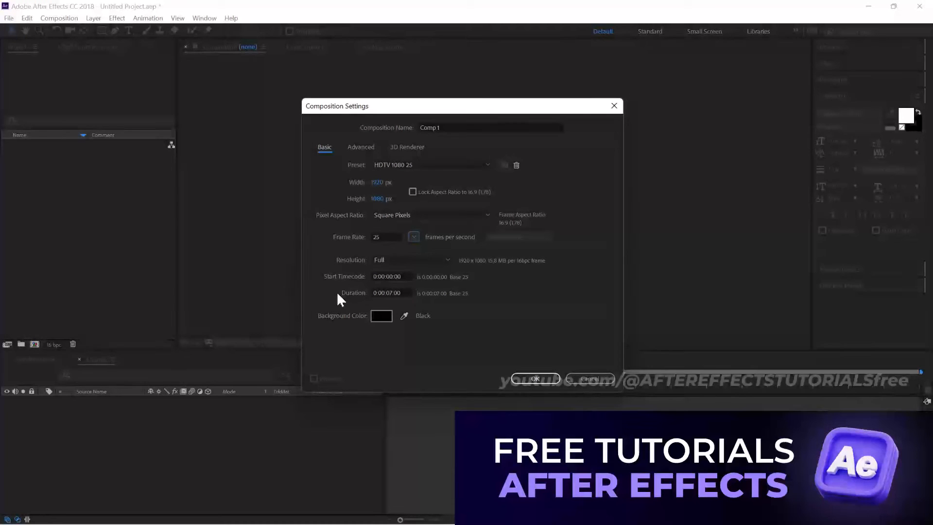
# - Try a duration of 3:00:00:00 for the new composition
pyautogui.doubleClick(404, 292)
pyautogui.doubleClick(388, 293)
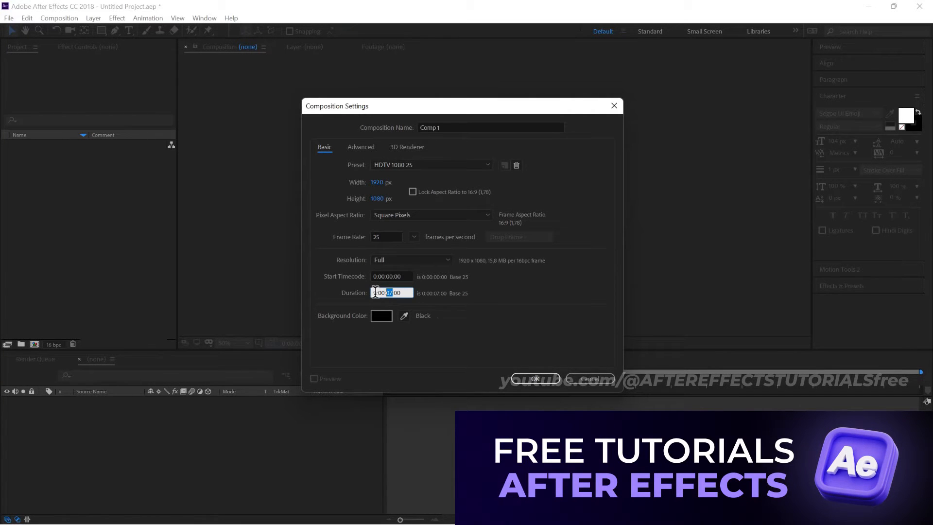
pyautogui.click(376, 292)
pyautogui.write('3')
pyautogui.click(501, 295)
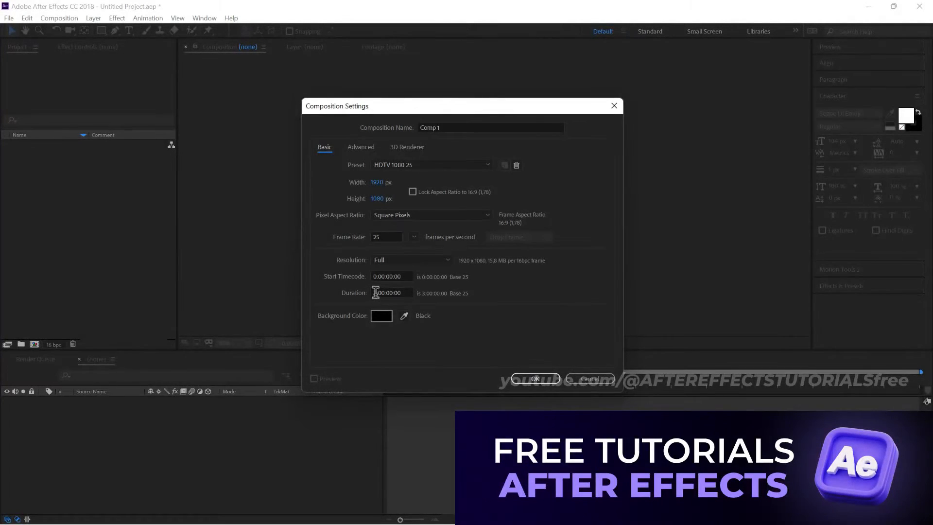
# - Set the duration to 0:00:07:00 and create the HDTV 1080 25 composition
pyautogui.moveTo(376, 292); pyautogui.dragTo(369, 294)
pyautogui.write('00')
pyautogui.moveTo(391, 292); pyautogui.dragTo(389, 293)
pyautogui.write('7:00')
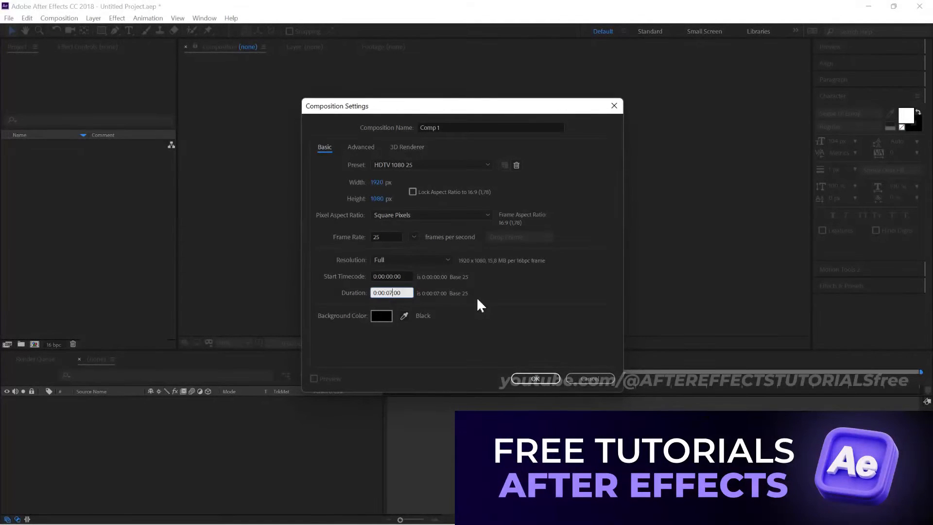
pyautogui.click(542, 380)
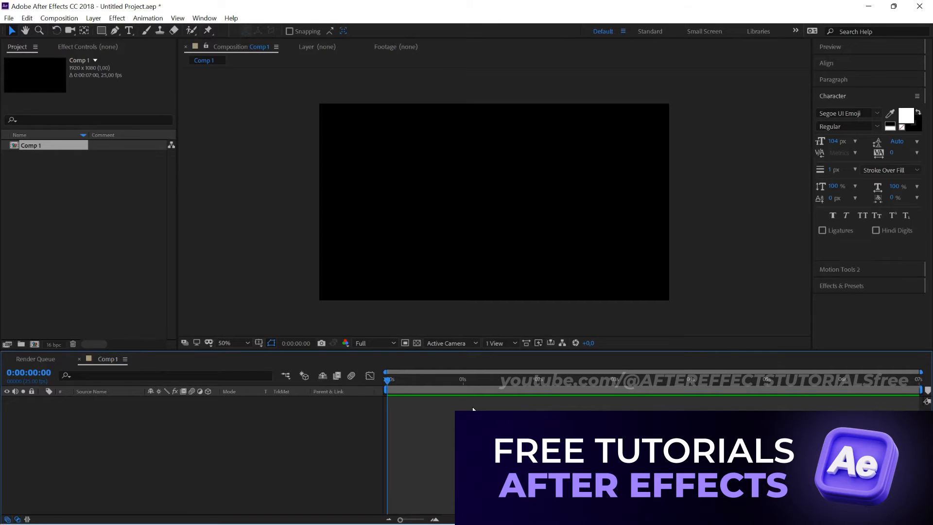
pyautogui.click(9, 19)
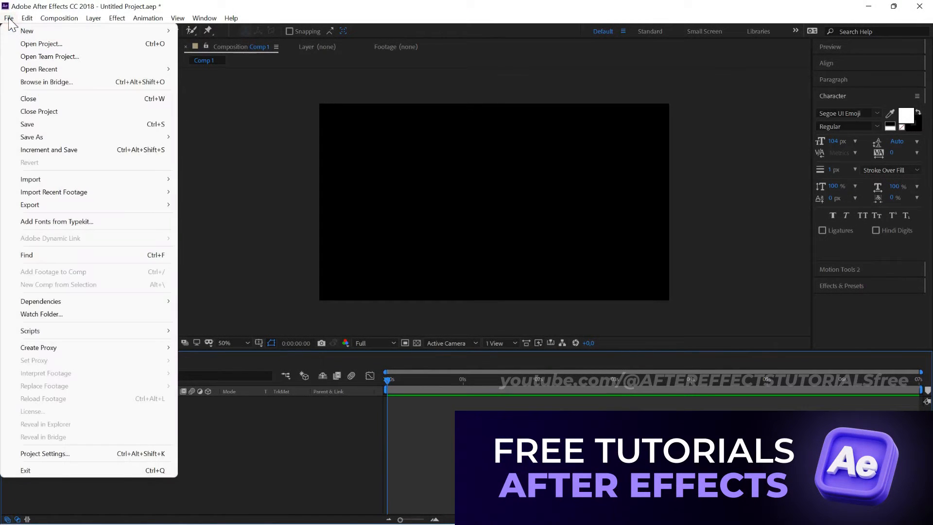
pyautogui.moveTo(65, 184)
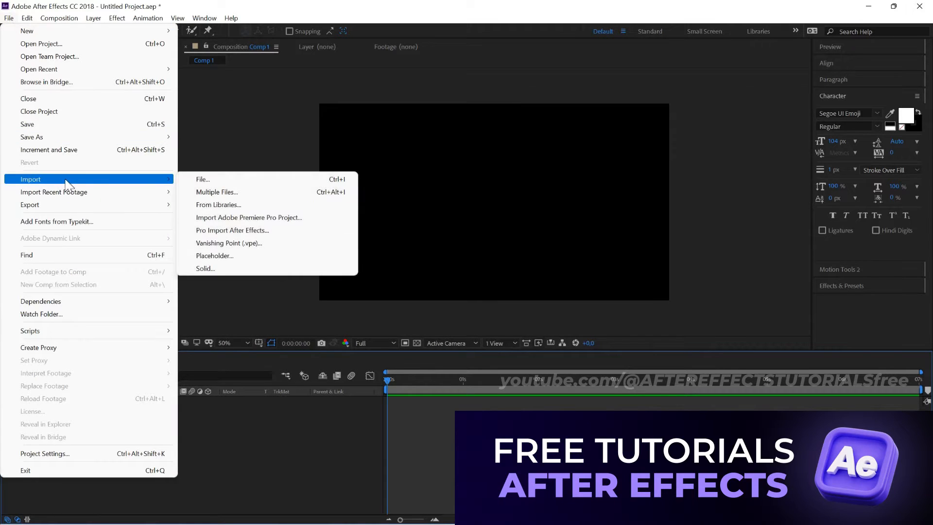
pyautogui.click(223, 182)
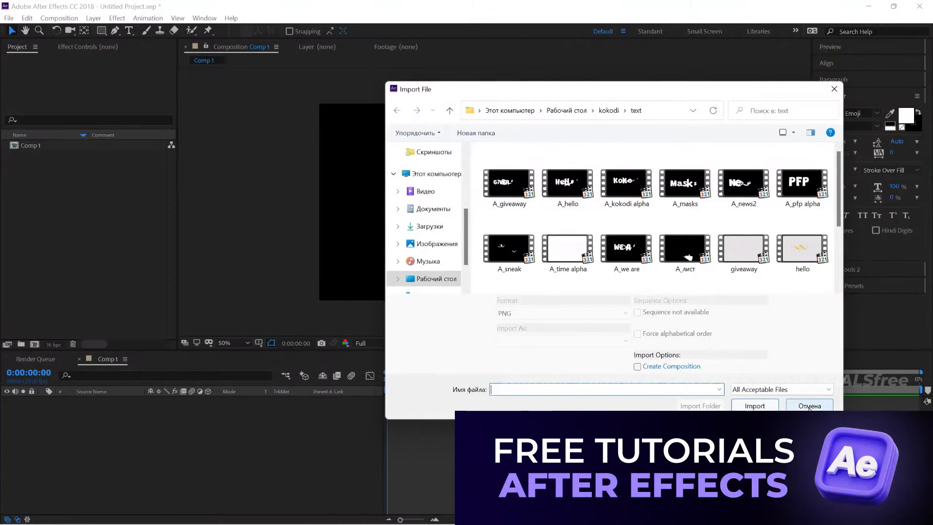
pyautogui.click(752, 406)
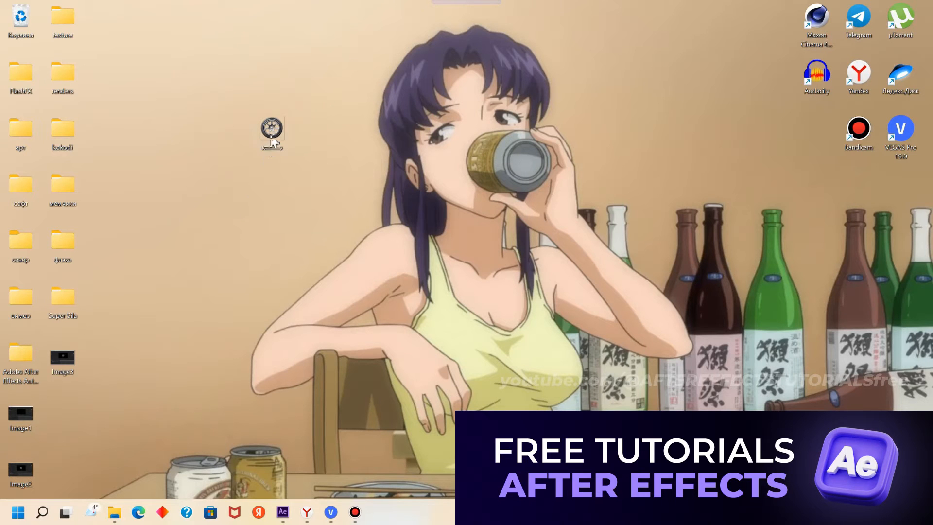
# - Add колесо.png from the desktop to the Comp 1 timeline and expand the layer's Transform properties
pyautogui.moveTo(488, 7)
pyautogui.moveTo(489, 7); pyautogui.dragTo(91, 422)
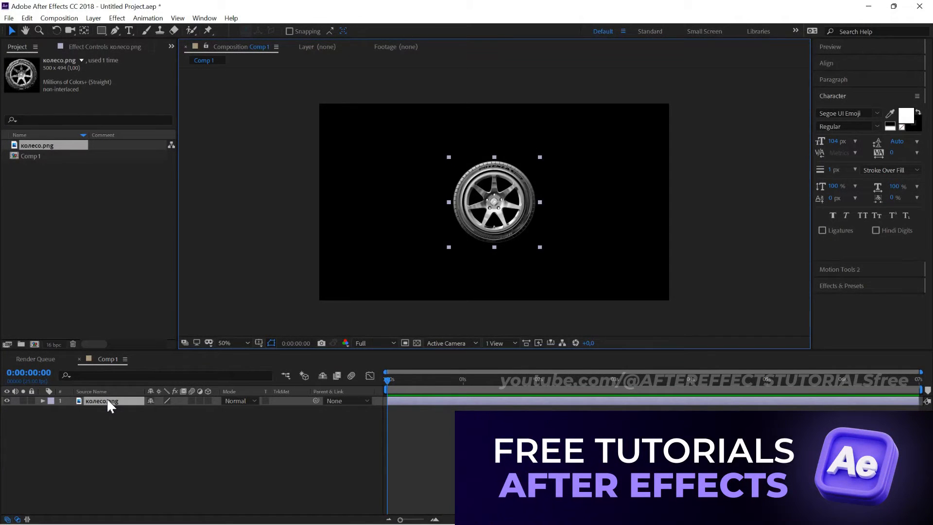
pyautogui.click(42, 401)
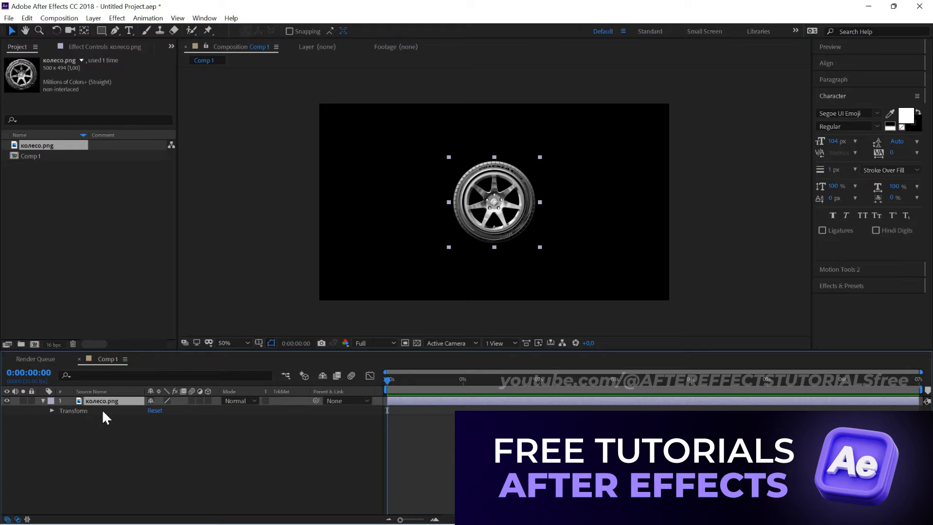
pyautogui.click(51, 410)
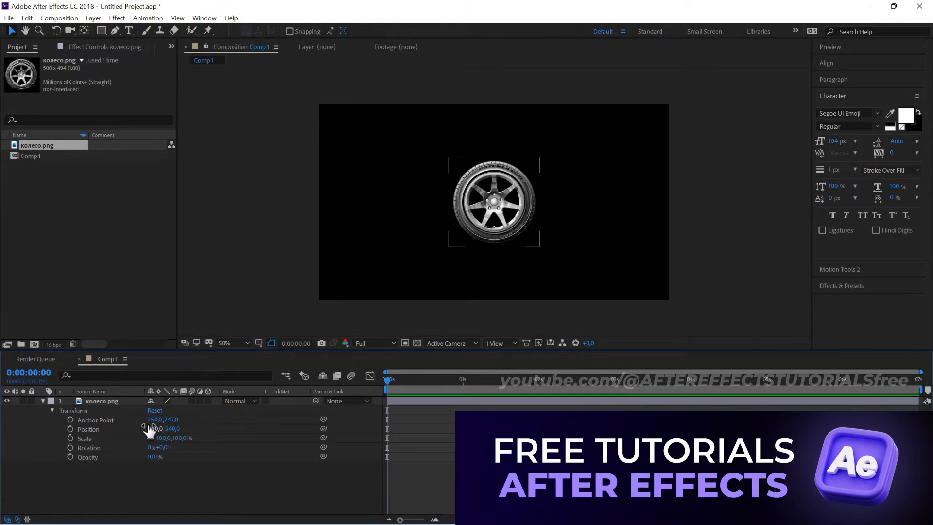
# - Try shifting the wheel's Position horizontally to 862 and vertically to 477, undoing each change
pyautogui.moveTo(150, 429); pyautogui.dragTo(96, 425)
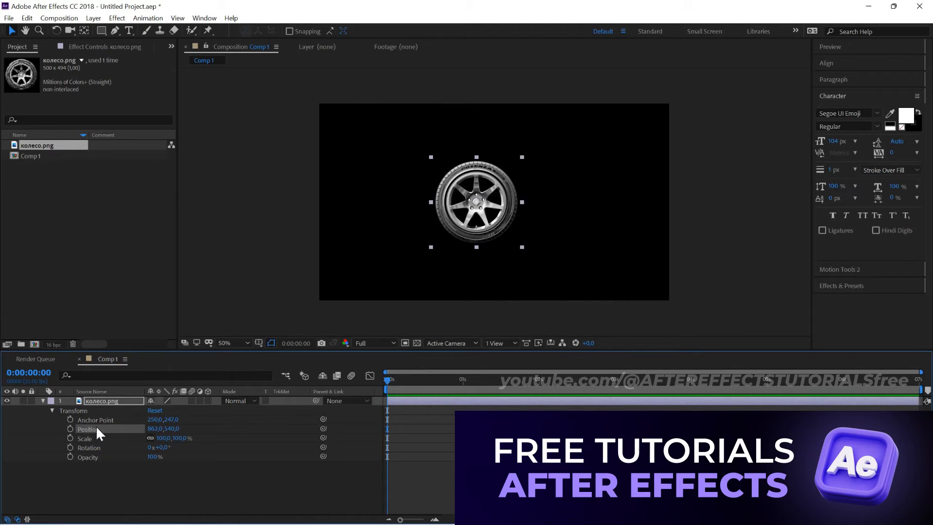
pyautogui.hotkey('ctrl', 'z')
pyautogui.moveTo(175, 429); pyautogui.dragTo(154, 423)
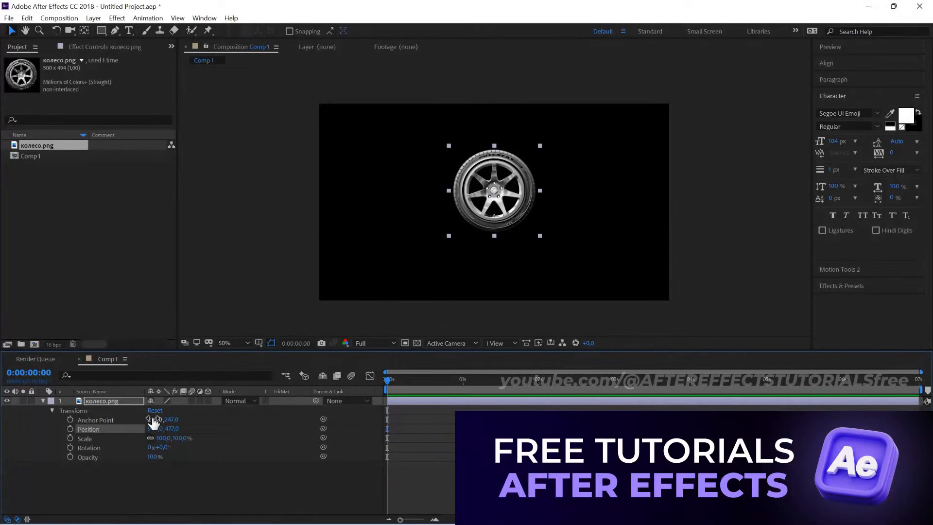
pyautogui.hotkey('ctrl', 'z')
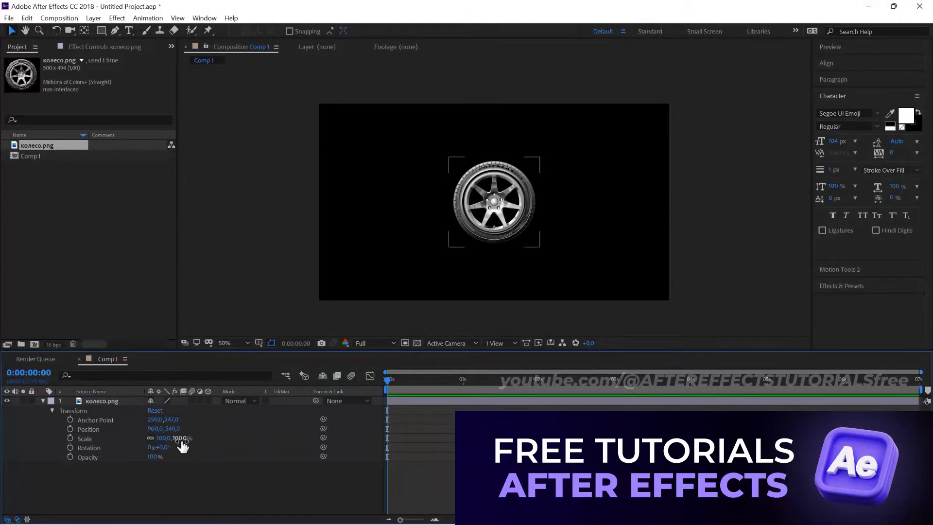
# - Try scaling the wheel to 136% with linked proportions and to 34% height with unlinked proportions, undoing each and relinking the proportions
pyautogui.moveTo(181, 440); pyautogui.dragTo(203, 442)
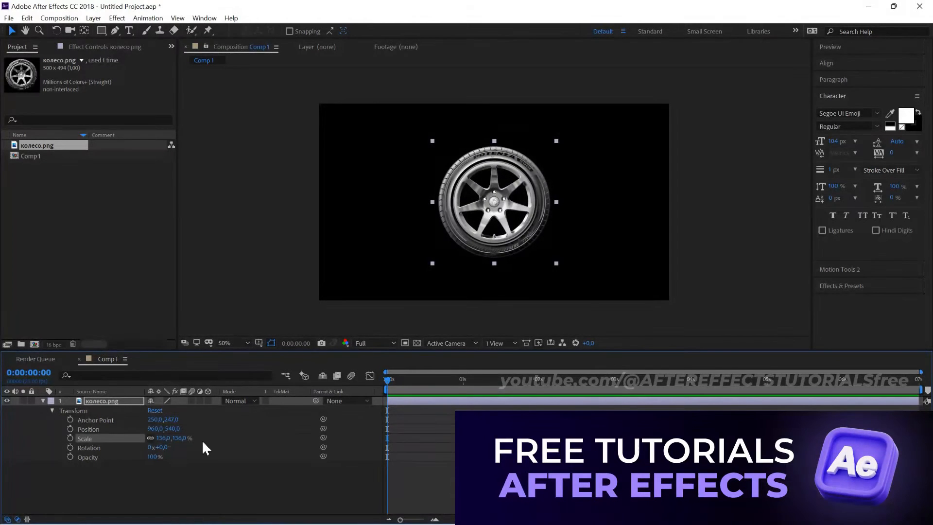
pyautogui.hotkey('ctrl', 'z')
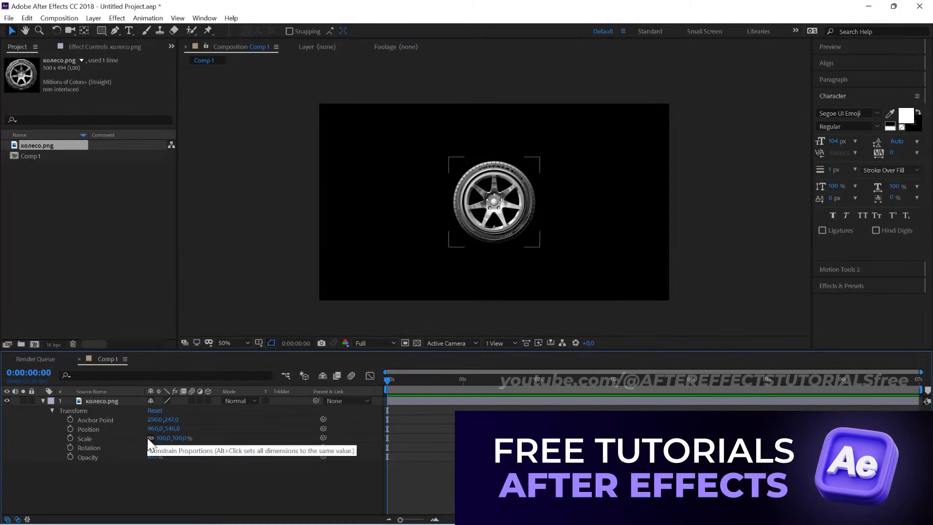
pyautogui.click(150, 439)
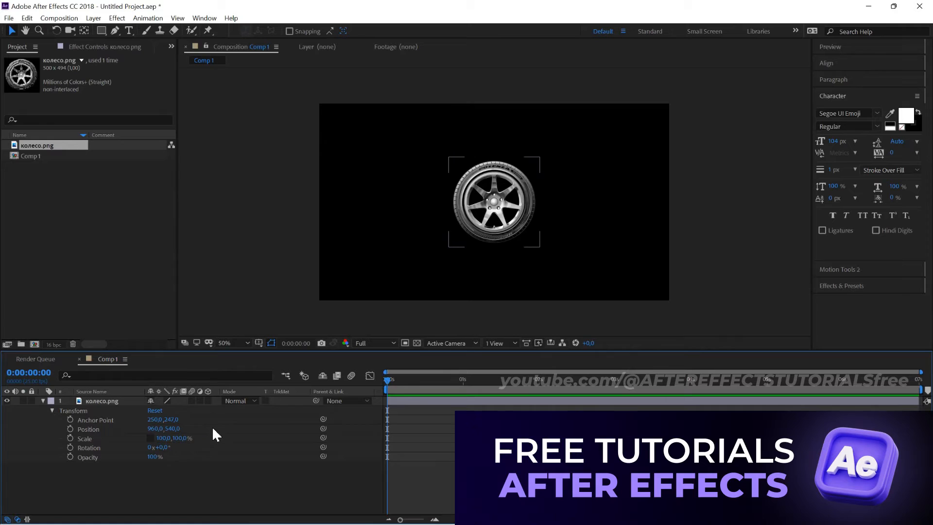
pyautogui.moveTo(180, 439); pyautogui.dragTo(154, 444)
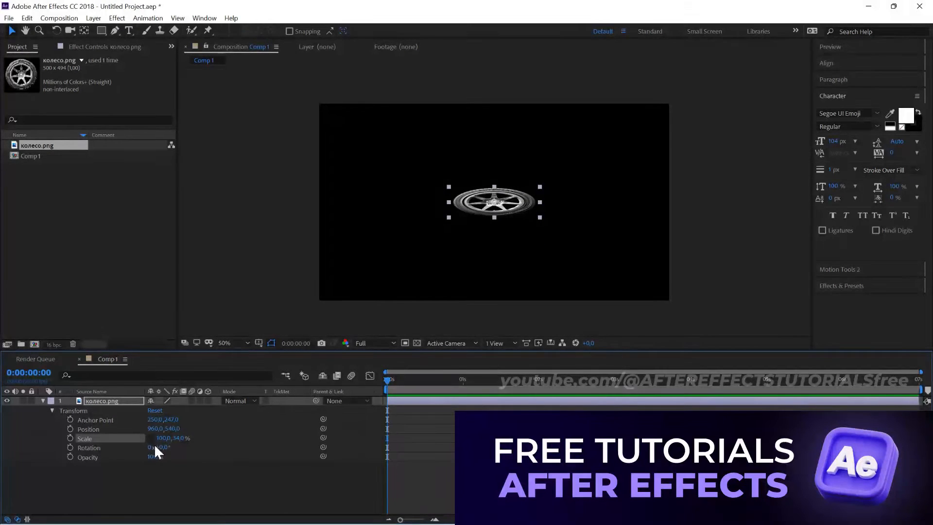
pyautogui.hotkey('ctrl', 'z')
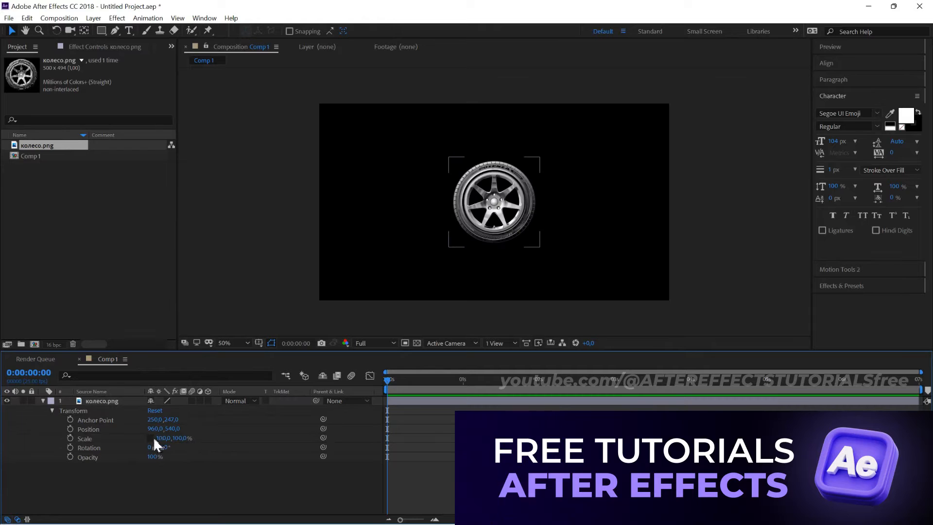
pyautogui.click(150, 438)
# - Try different Rotation and Opacity values on the wheel layer, restoring 0° rotation and 100% opacity
pyautogui.moveTo(165, 447); pyautogui.dragTo(206, 448)
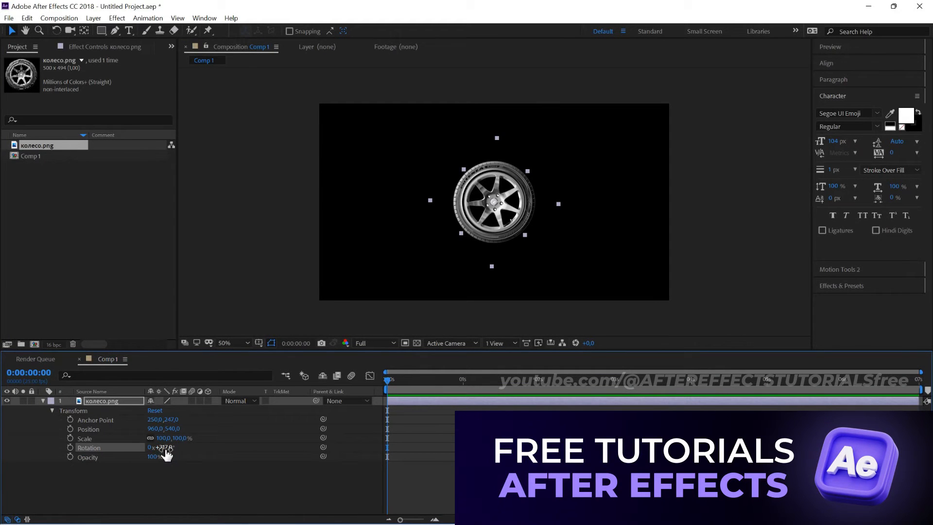
pyautogui.moveTo(166, 452); pyautogui.dragTo(172, 456)
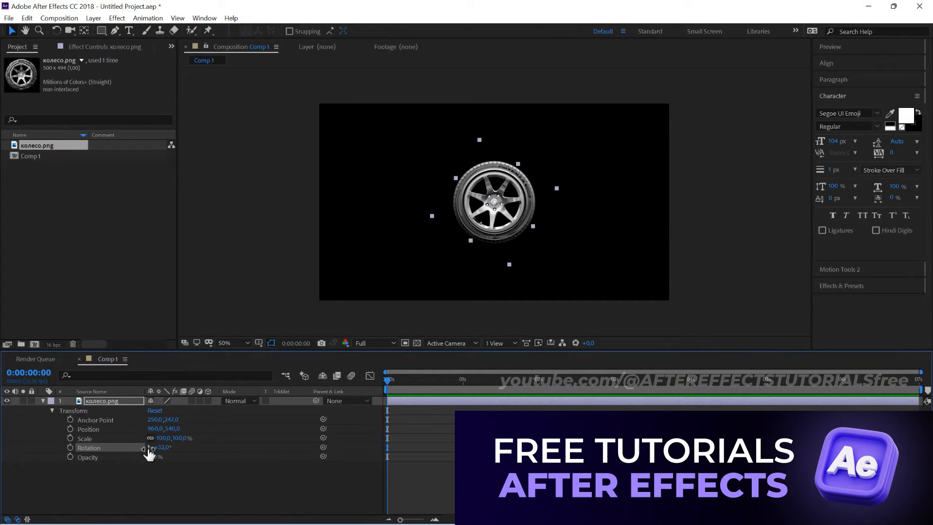
pyautogui.hotkey('ctrl', 'z')
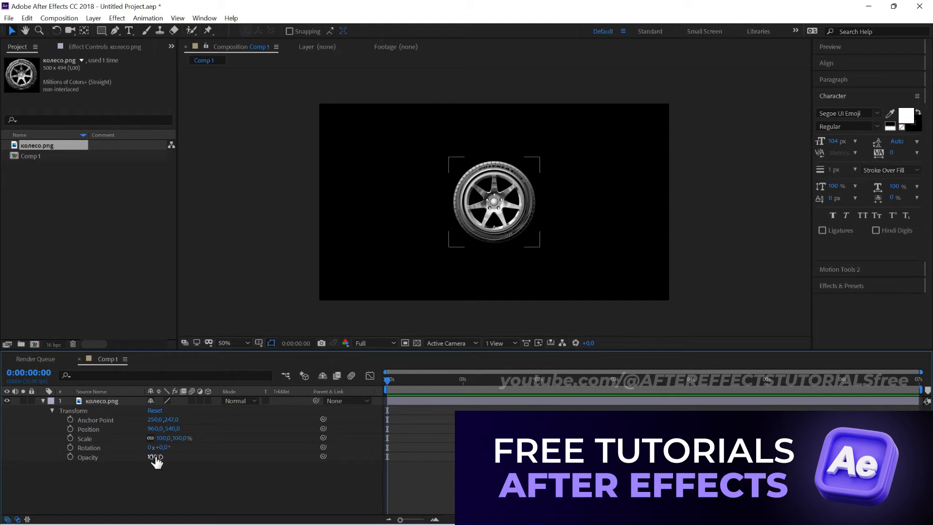
pyautogui.moveTo(156, 461); pyautogui.dragTo(208, 456)
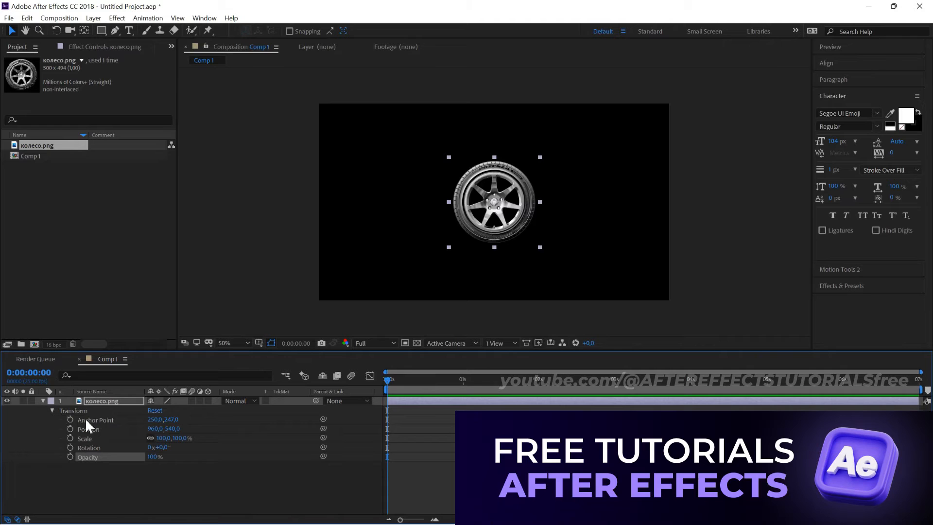
# - Move the wheel's anchor point to the tire's bottom edge, about 252, 457, using the Pan Behind tool
pyautogui.click(109, 421)
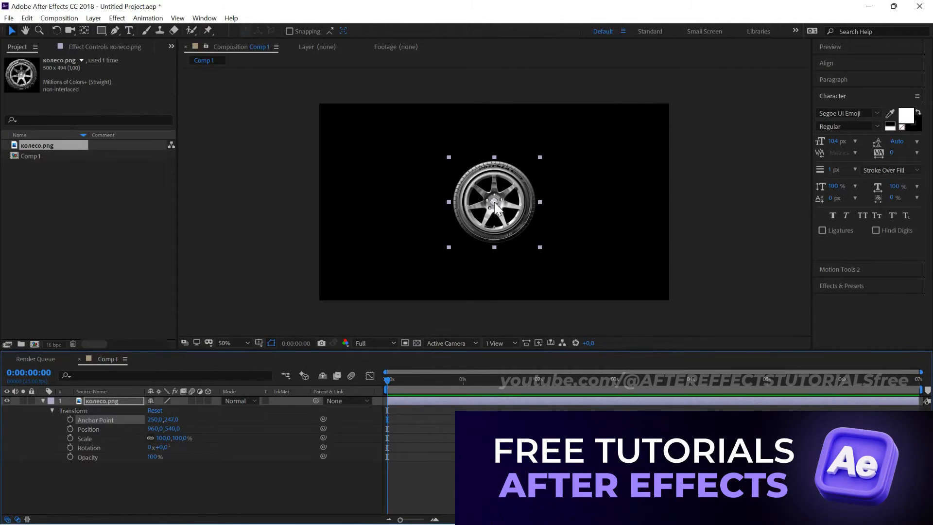
pyautogui.scroll(4, 494, 202)
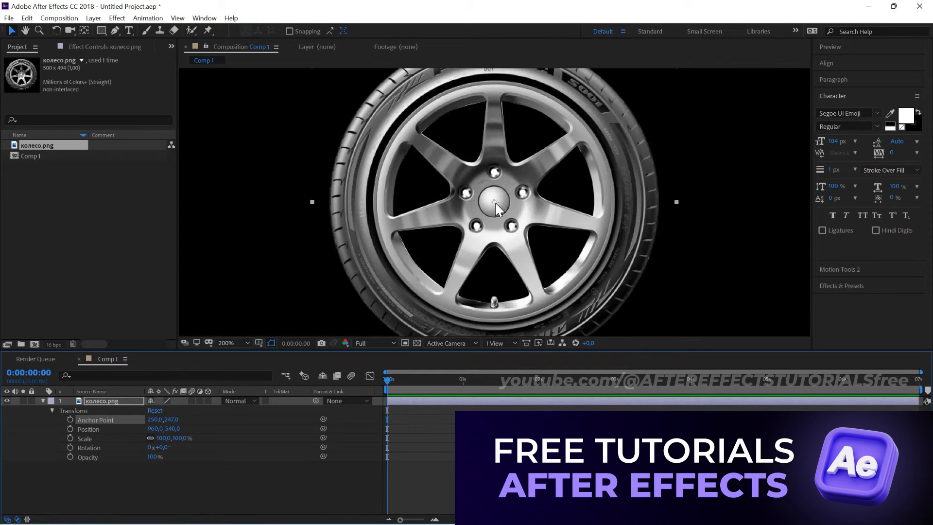
pyautogui.scroll(-4, 495, 202)
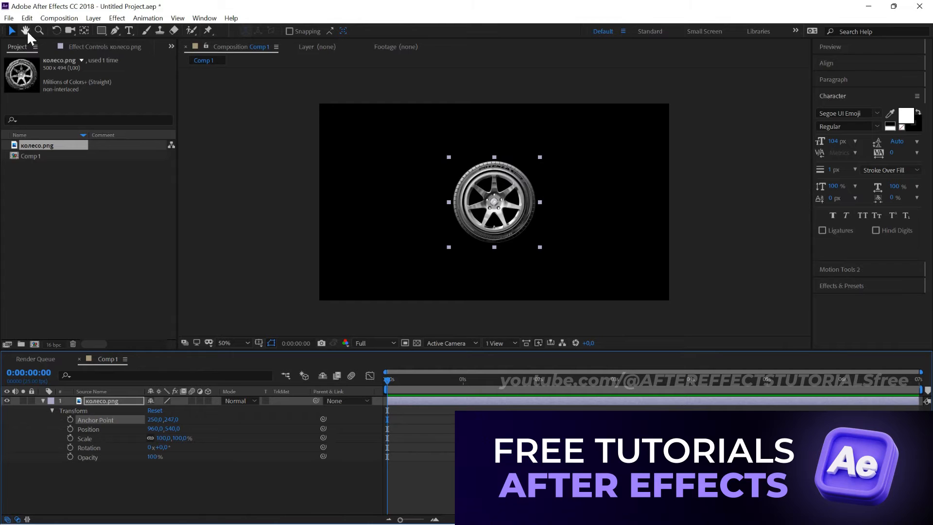
pyautogui.click(85, 30)
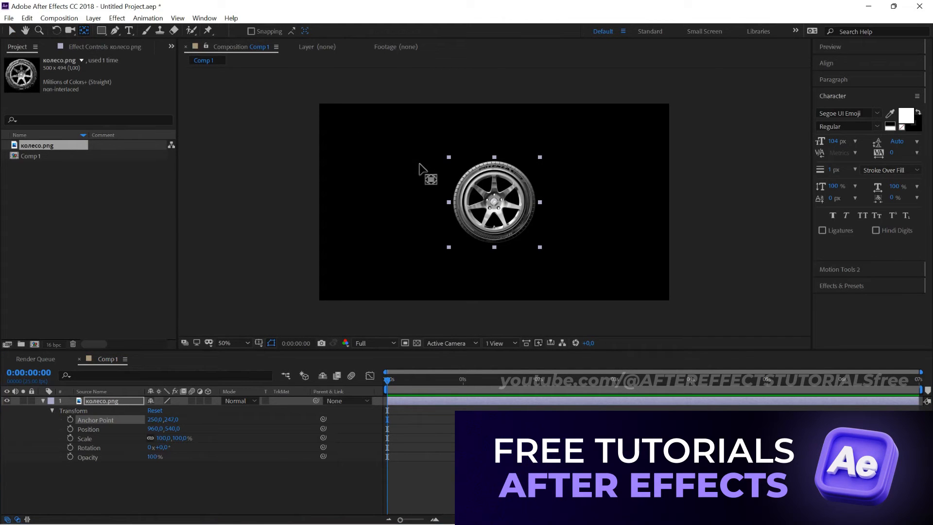
pyautogui.moveTo(495, 205); pyautogui.dragTo(414, 223)
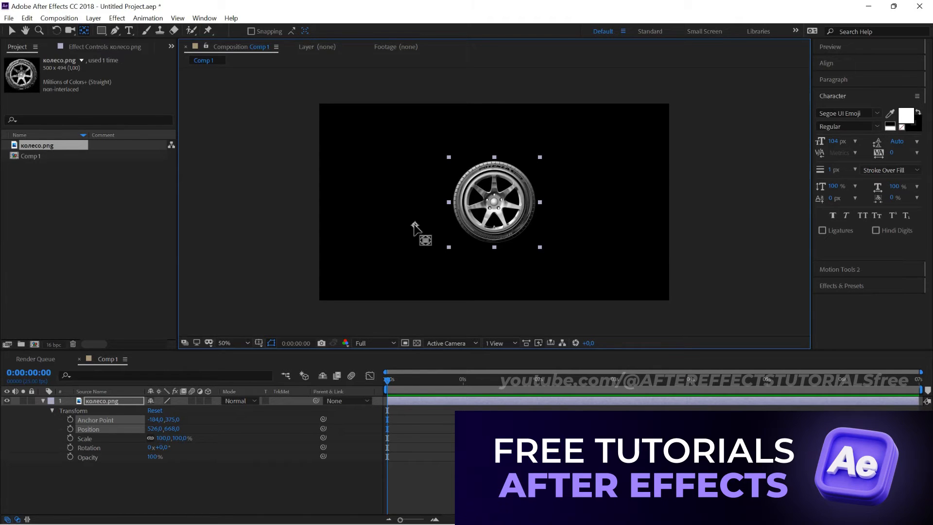
pyautogui.moveTo(415, 227); pyautogui.dragTo(493, 240)
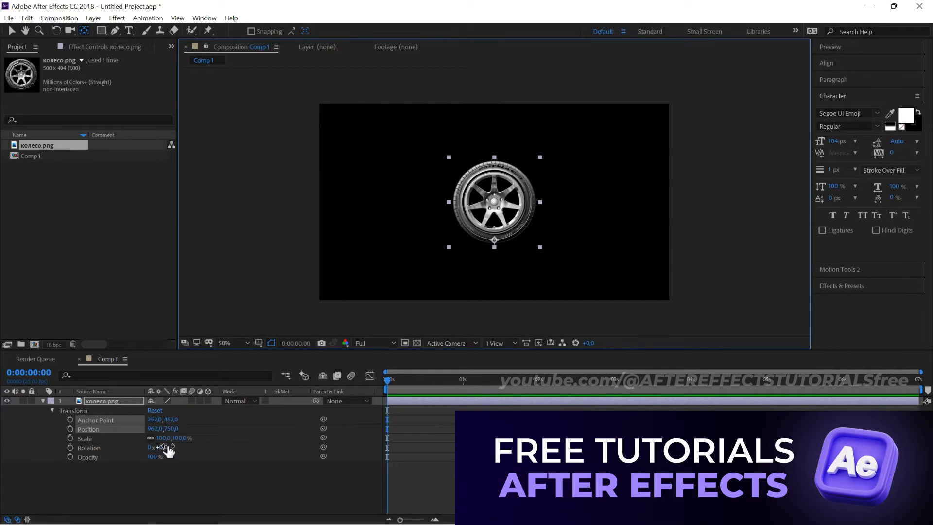
# - Try rotating and scaling the wheel around its bottom anchor point, undoing each change
pyautogui.moveTo(164, 447); pyautogui.dragTo(272, 424)
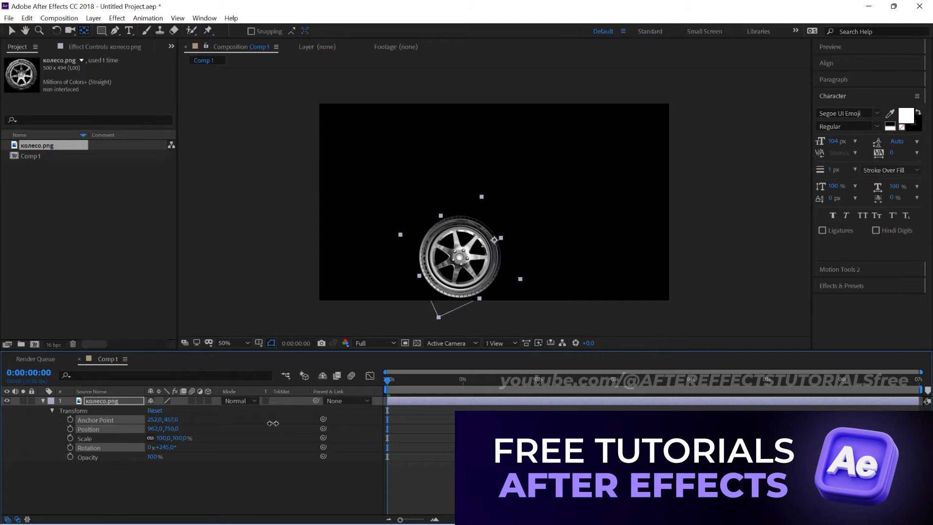
pyautogui.moveTo(273, 423); pyautogui.dragTo(323, 420)
pyautogui.hotkey('ctrl', 'z')
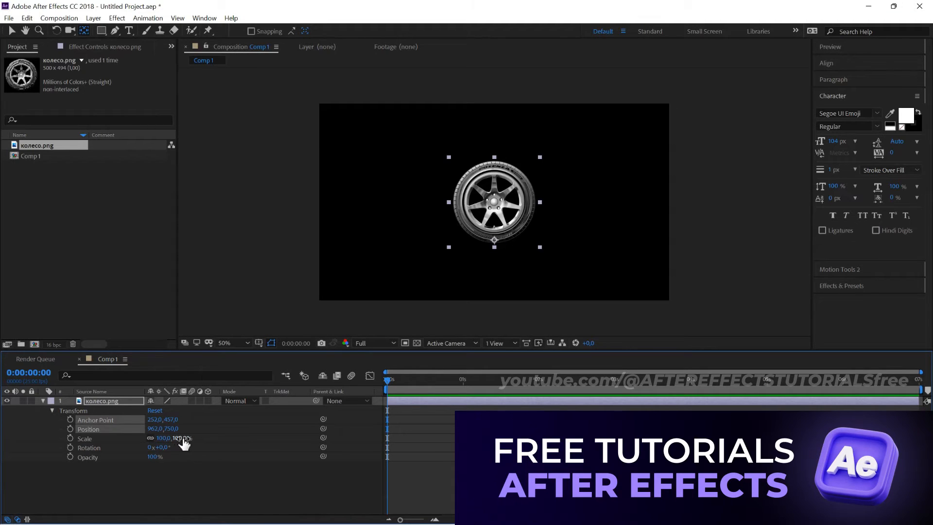
pyautogui.moveTo(183, 442)
pyautogui.mouseDown()
pyautogui.moveTo(175, 440)
pyautogui.moveTo(195, 441)
pyautogui.moveTo(165, 448)
pyautogui.moveTo(184, 450)
pyautogui.mouseUp()
pyautogui.hotkey('ctrl', 'z')
# - Return the anchor point to the wheel's center at 250, 247, and try a different horizontal Anchor Point value, undoing it
pyautogui.moveTo(499, 238); pyautogui.dragTo(491, 209)
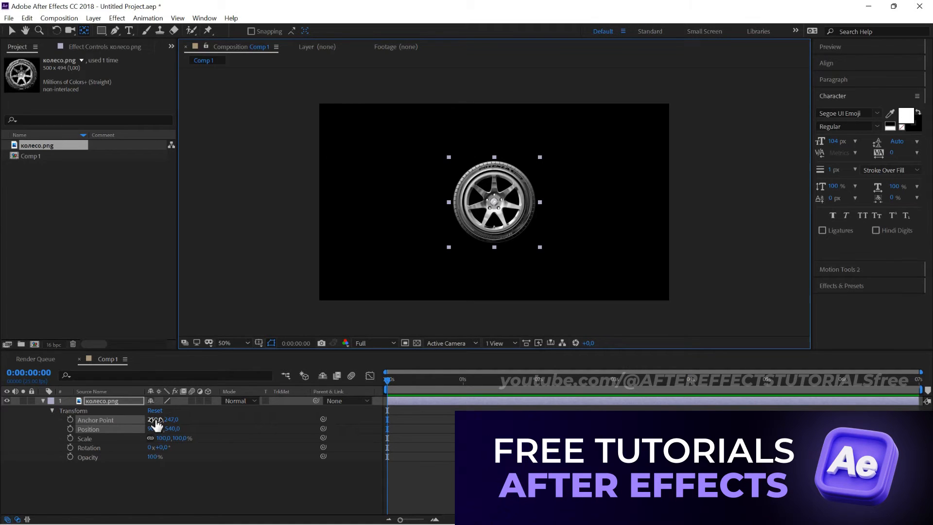
pyautogui.moveTo(155, 425); pyautogui.dragTo(76, 437)
pyautogui.hotkey('ctrl', 'z')
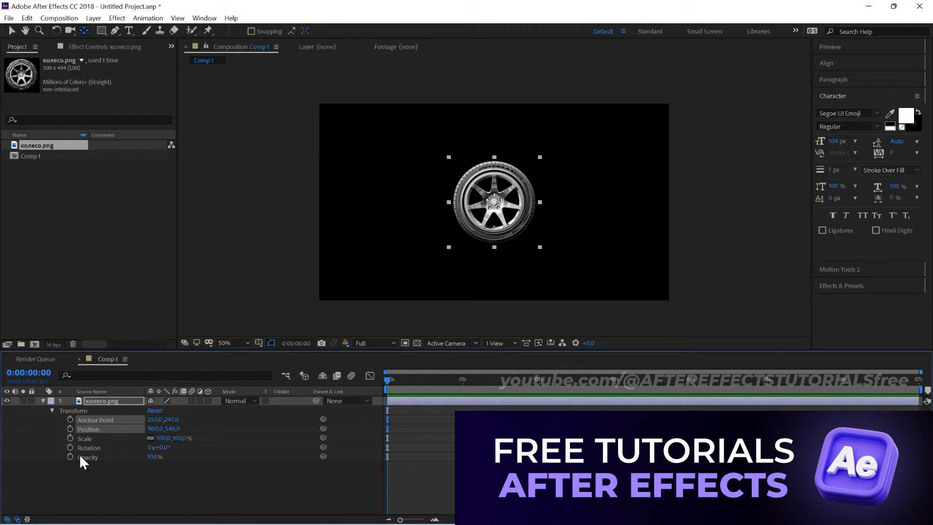
# - Move the wheel to the left edge of the composition with the Selection tool, at about 248, 540
pyautogui.click(12, 32)
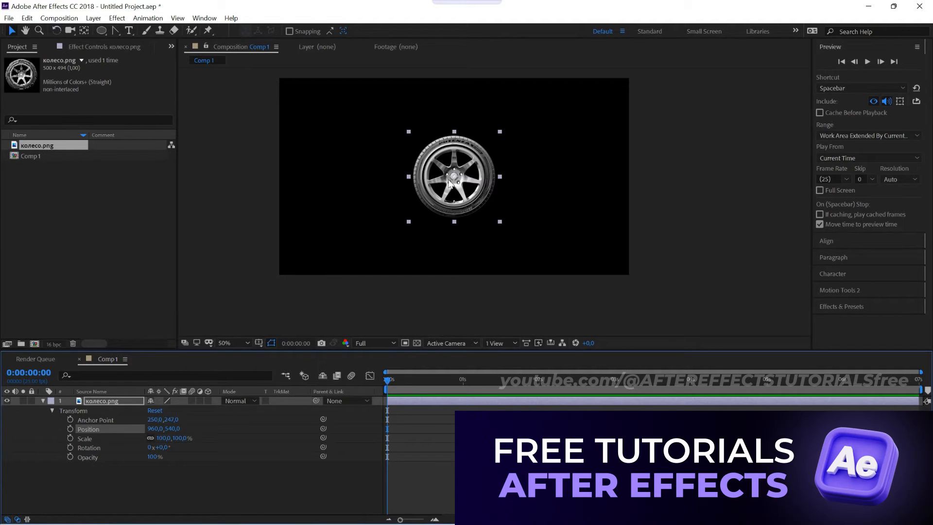
pyautogui.moveTo(448, 179); pyautogui.dragTo(321, 181)
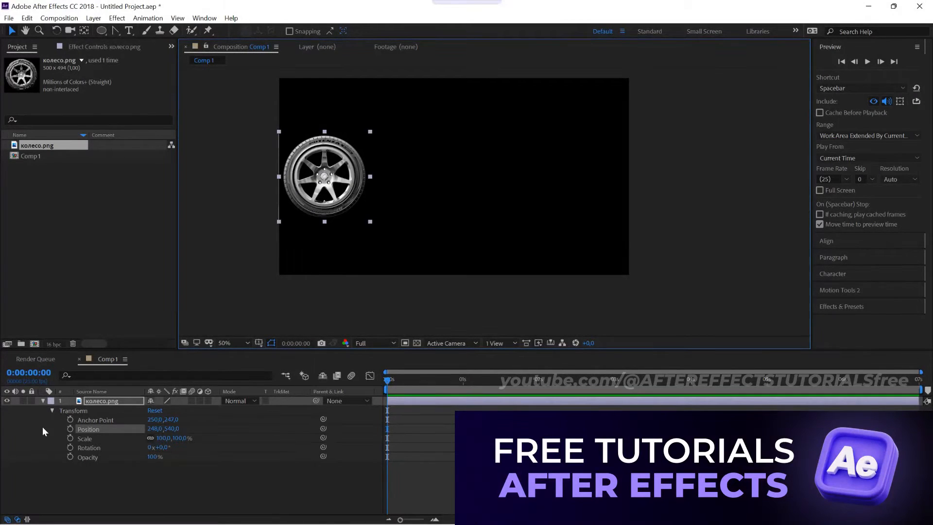
# - Keyframe the wheel's Position at 0 seconds, and set its horizontal Position to 1652 at the 2-second mark
pyautogui.click(71, 430)
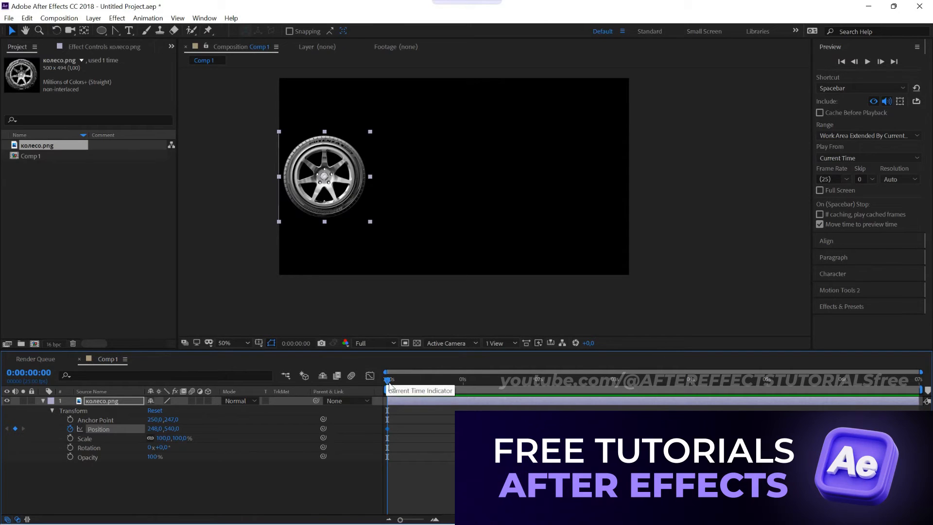
pyautogui.moveTo(389, 385); pyautogui.dragTo(541, 385)
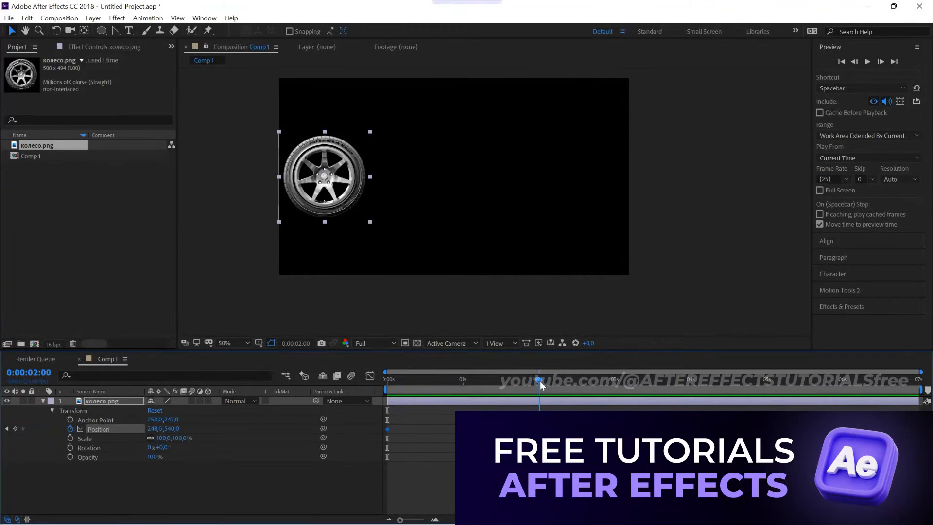
pyautogui.click(462, 379)
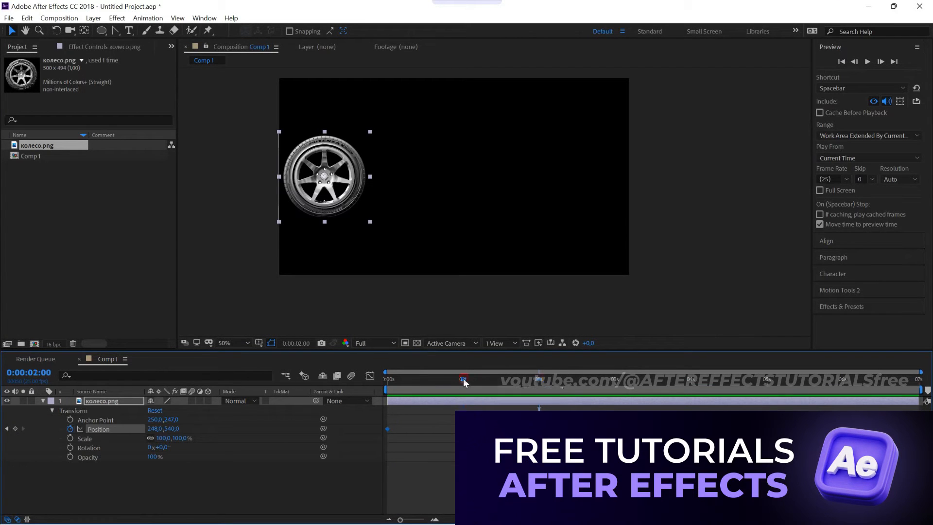
pyautogui.click(540, 381)
pyautogui.moveTo(149, 434); pyautogui.dragTo(877, 390)
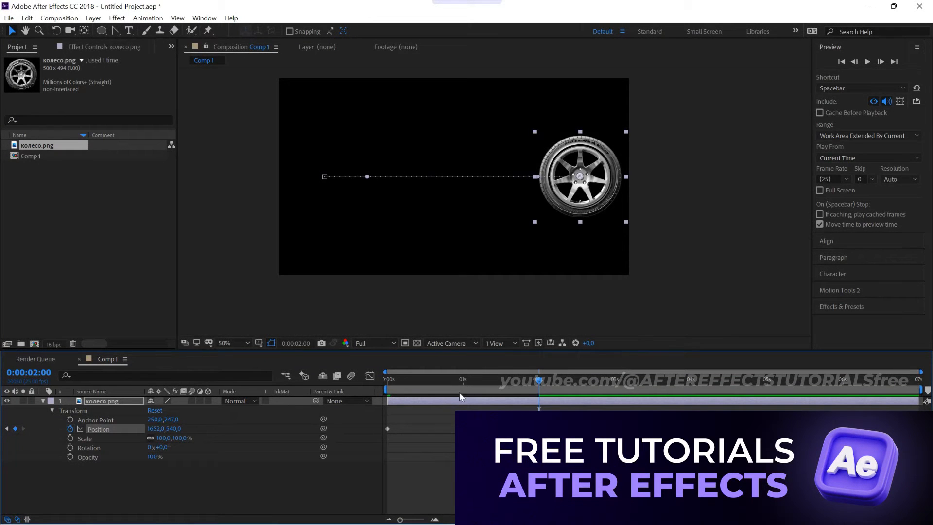
# - Preview the wheel's movement from the start and check intermediate frames at 0:00:01:00 and 0:00:01:20
pyautogui.moveTo(539, 380); pyautogui.dragTo(377, 383)
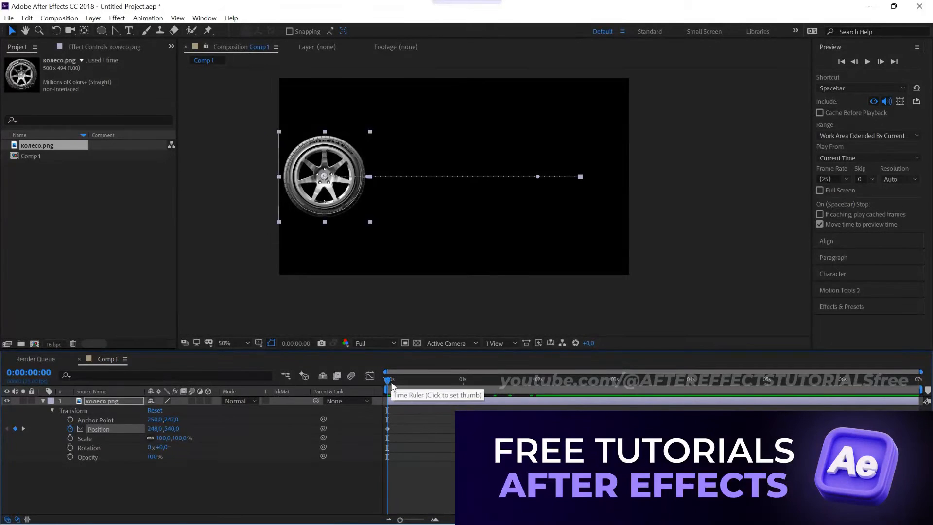
pyautogui.press('space')
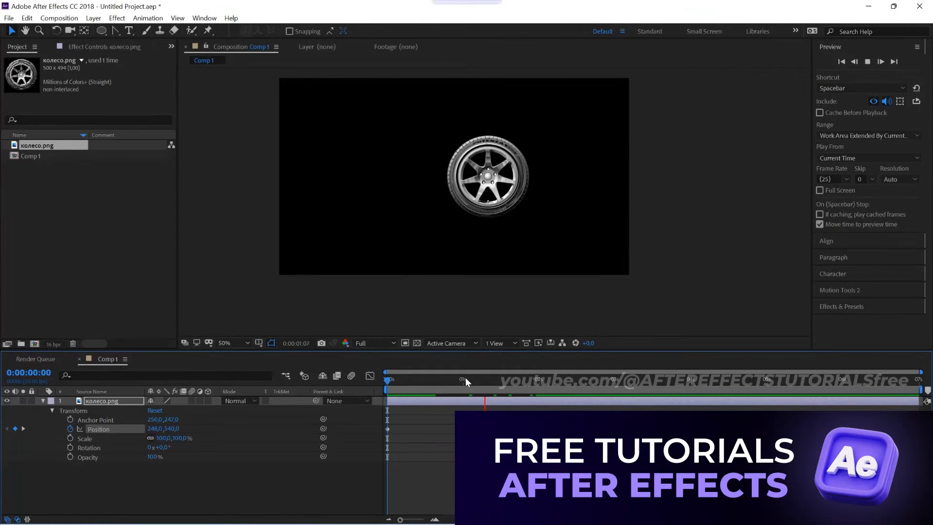
pyautogui.moveTo(439, 377); pyautogui.dragTo(463, 382)
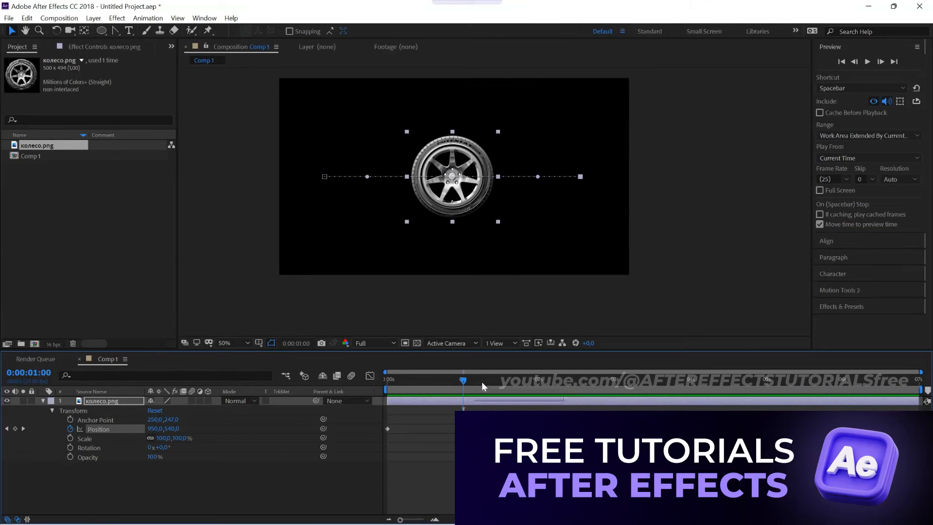
pyautogui.press('space')
pyautogui.click(523, 386)
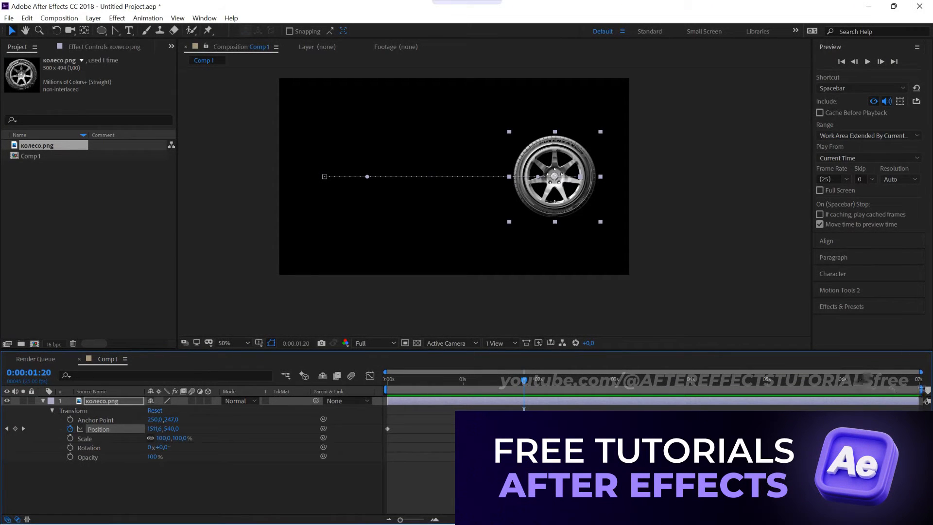
# - Shorten the work area to end at about 2 seconds and preview the wheel's movement within it
pyautogui.moveTo(921, 389); pyautogui.dragTo(543, 390)
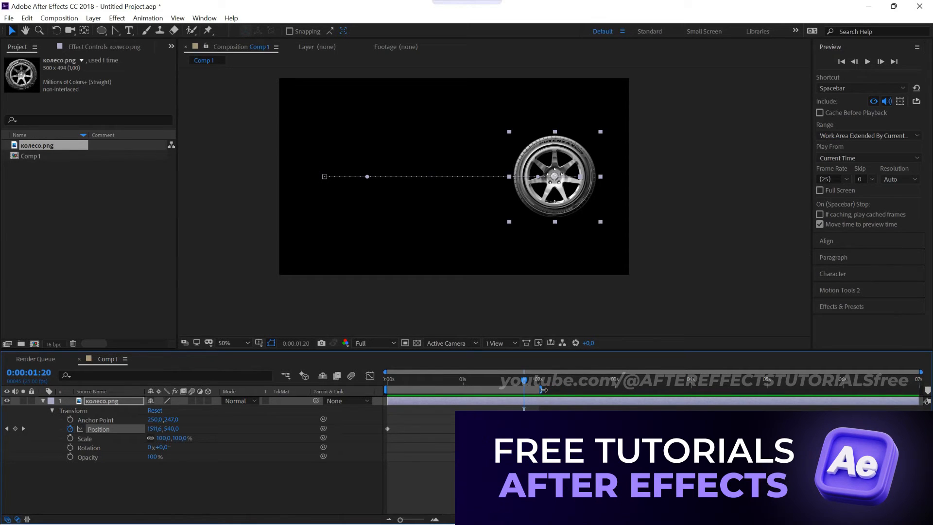
pyautogui.press('space')
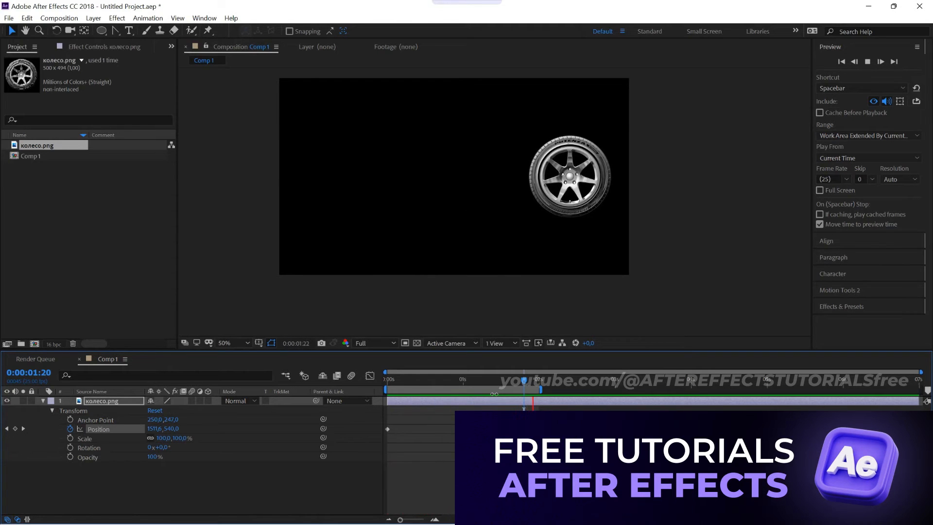
pyautogui.press('space')
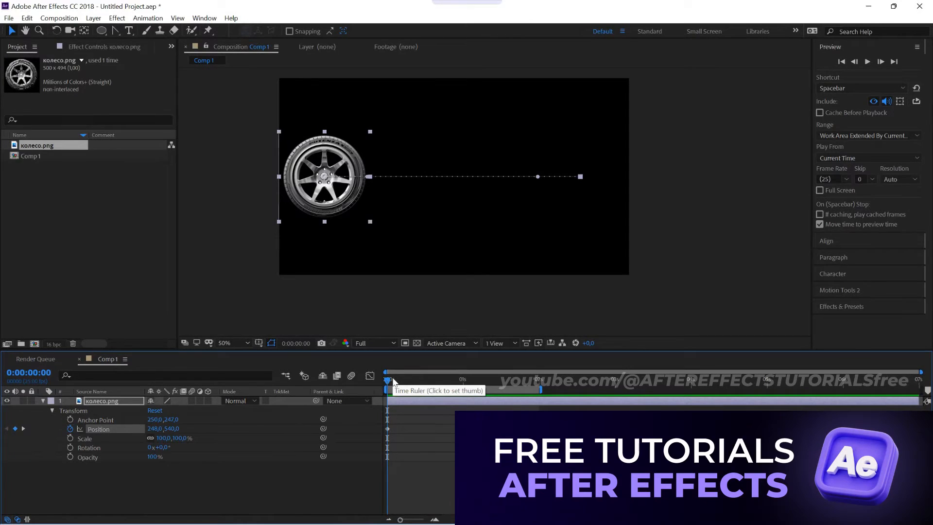
# - Examine the wheel's straight motion path at several magnifications and check the wheel's place on it near 1 second
pyautogui.press('h')
pyautogui.moveTo(431, 222); pyautogui.dragTo(497, 160)
pyautogui.press('v')
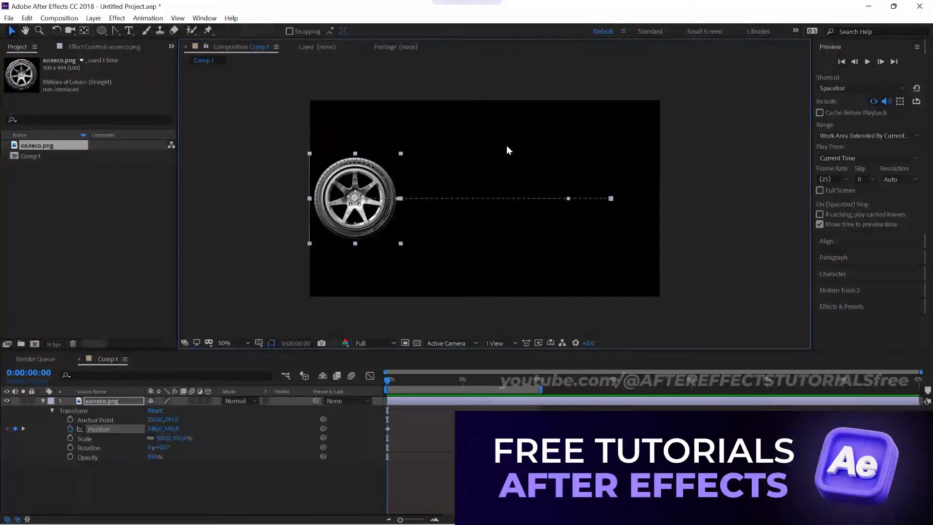
pyautogui.press('.')
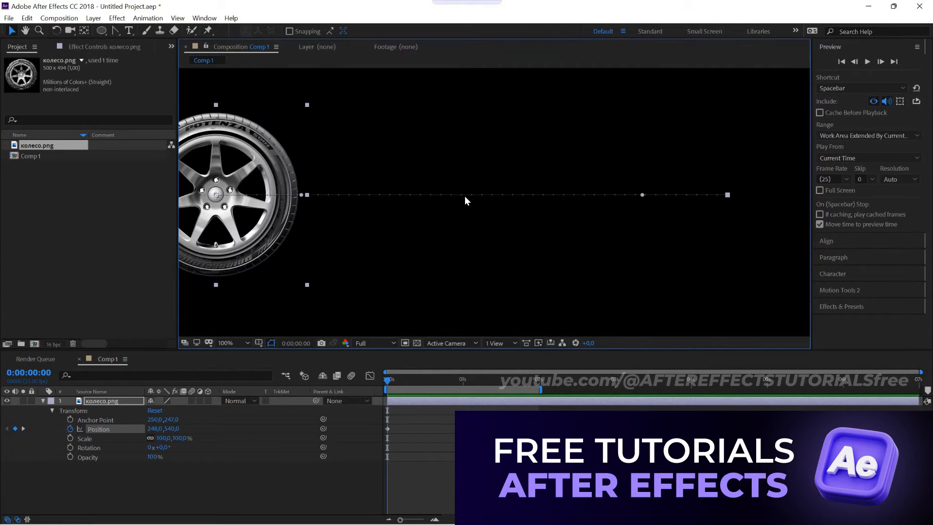
pyautogui.scroll(-2, 539, 187)
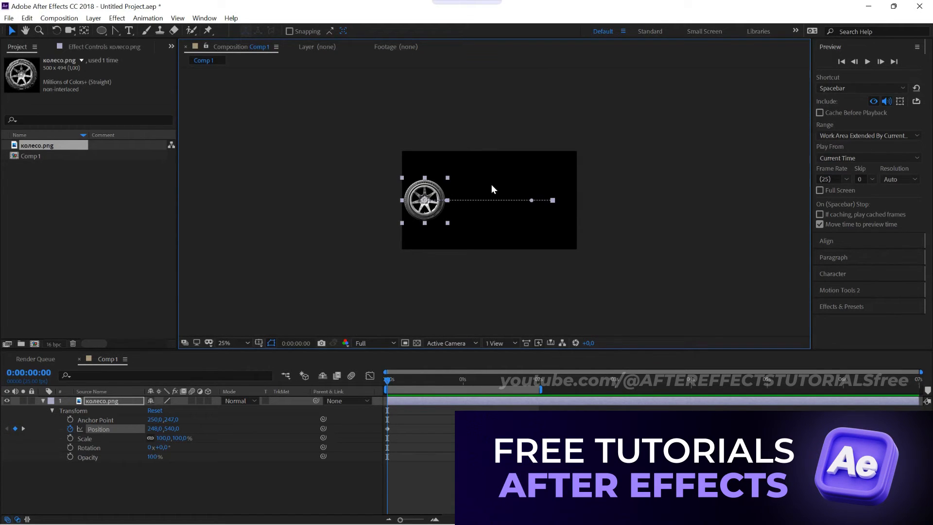
pyautogui.scroll(2, 490, 184)
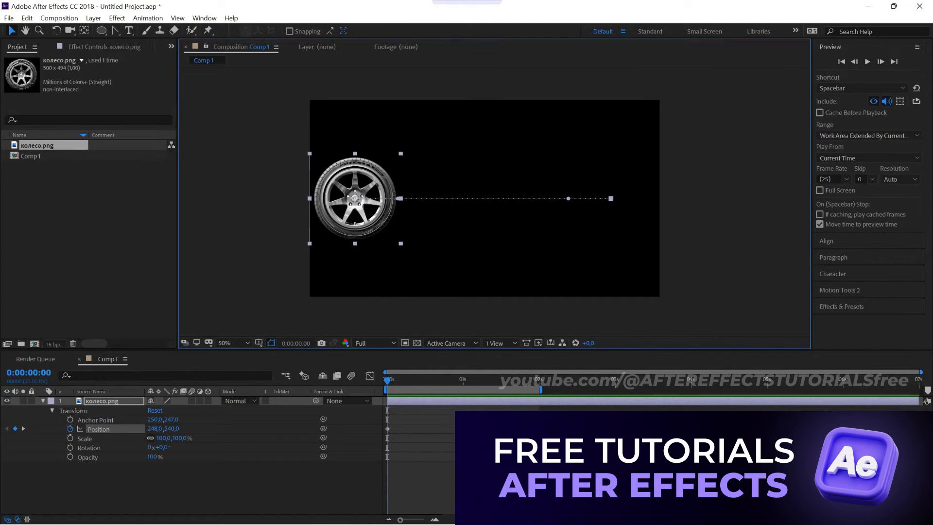
pyautogui.moveTo(434, 382); pyautogui.dragTo(460, 383)
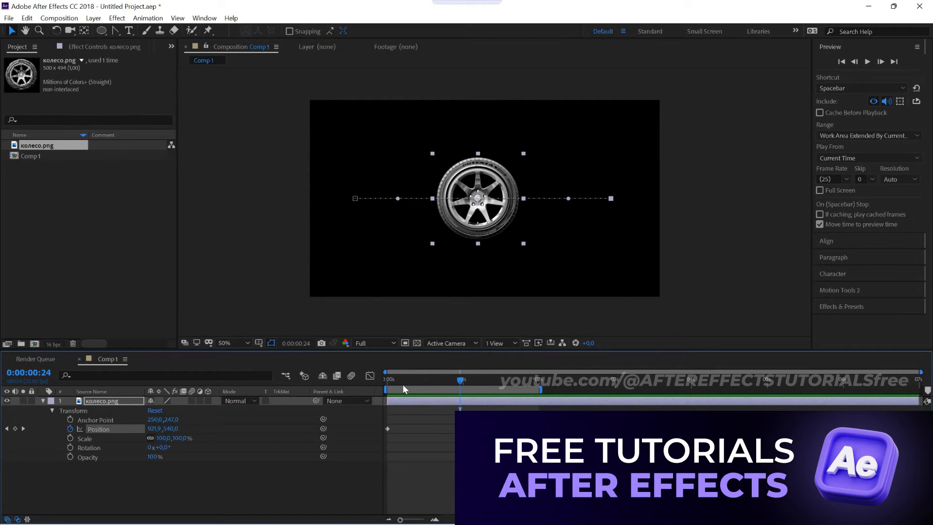
# - Try bending the wheel's motion path into an S-curve, pulling the end keyframe's handle down and the start keyframe's handle up
pyautogui.scroll(1, 337, 197)
pyautogui.press('Home')
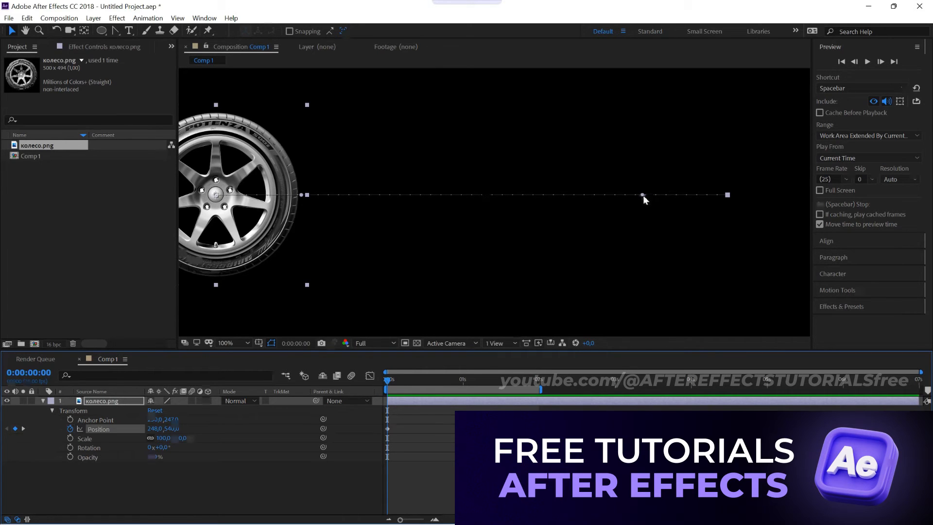
pyautogui.moveTo(642, 194); pyautogui.dragTo(655, 351)
pyautogui.click(216, 195)
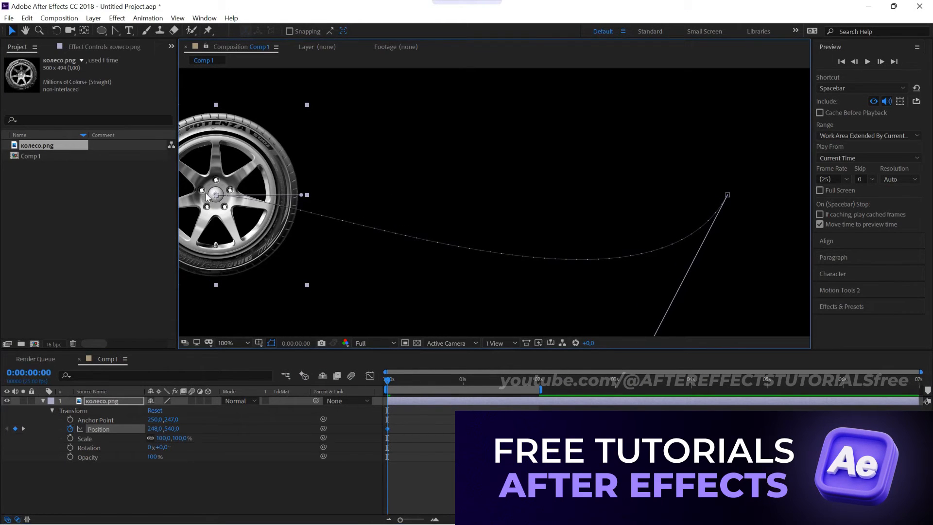
pyautogui.moveTo(300, 194); pyautogui.dragTo(319, 37)
pyautogui.press(',')
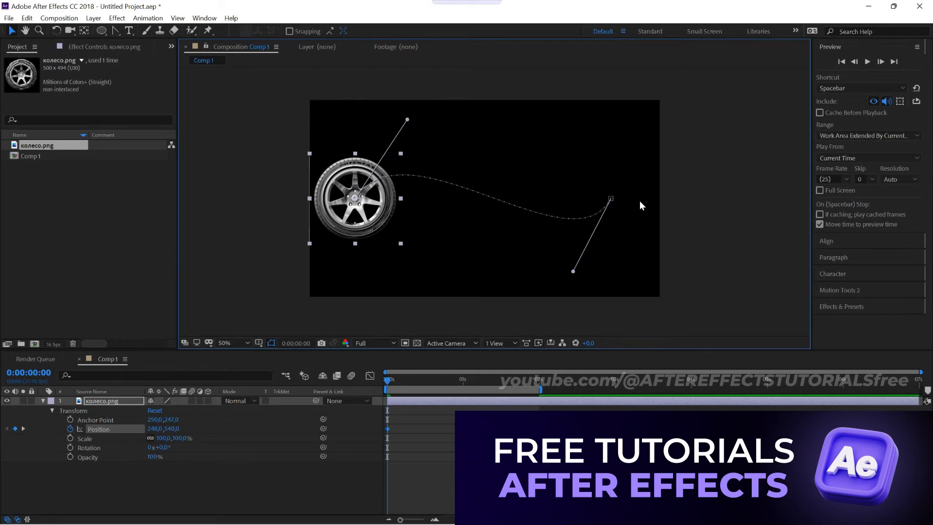
# - Preview the wheel along the curved motion path and undo both handle changes
pyautogui.press('space')
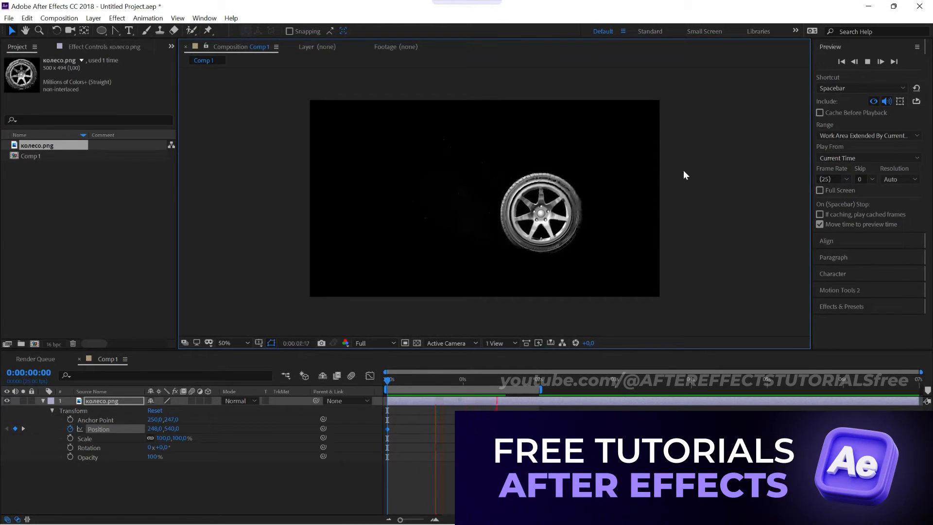
pyautogui.click(430, 384)
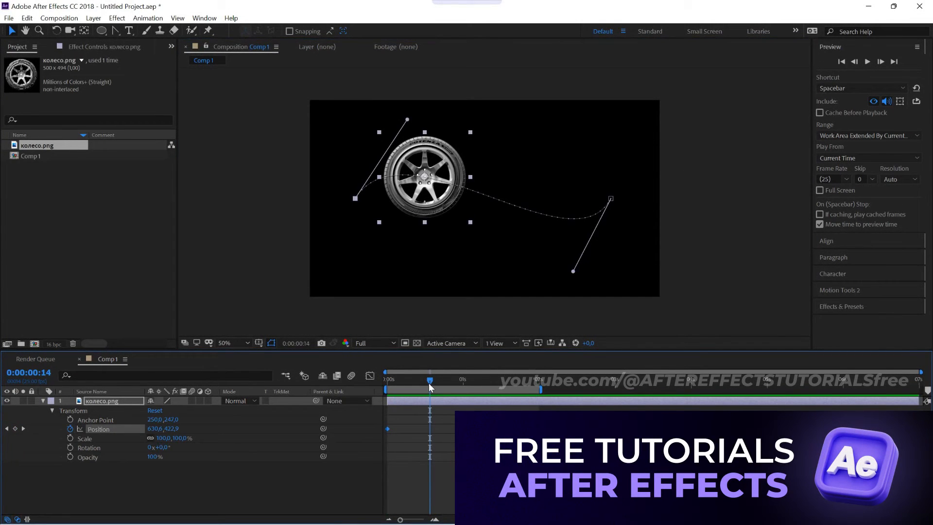
pyautogui.press('Home')
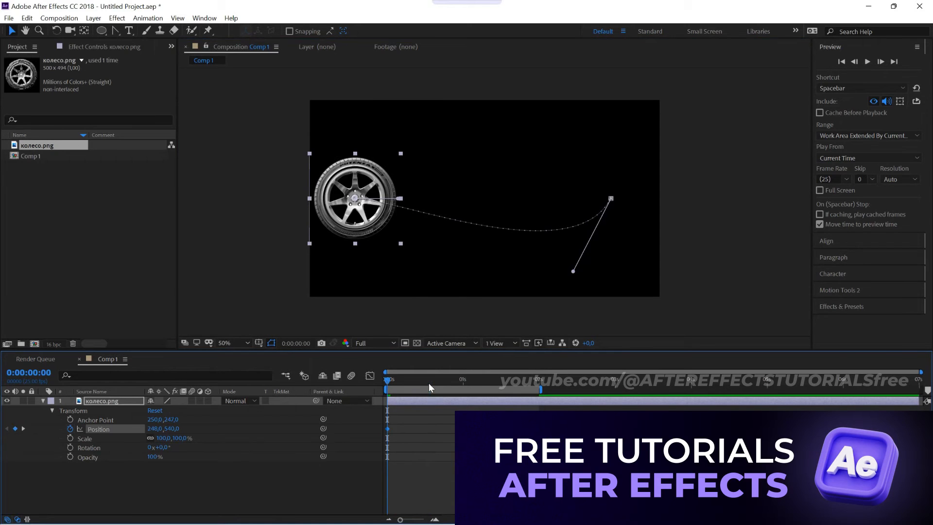
pyautogui.hotkey('ctrl', 'z')
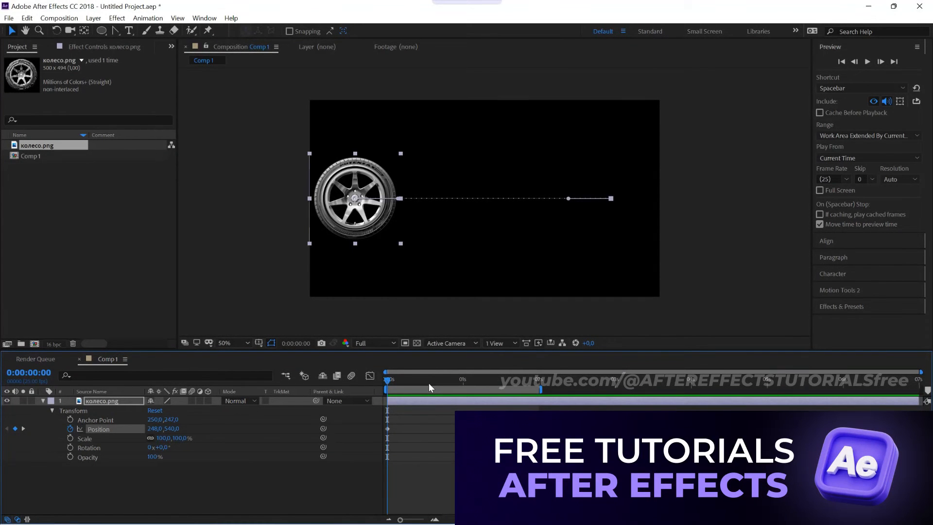
pyautogui.hotkey('ctrl', 'shift', 'z')
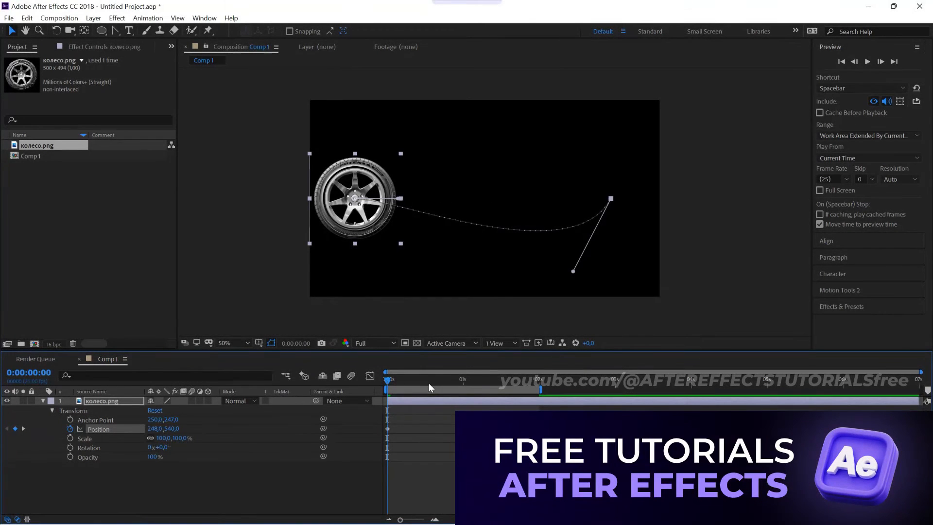
pyautogui.hotkey('ctrl', 'z')
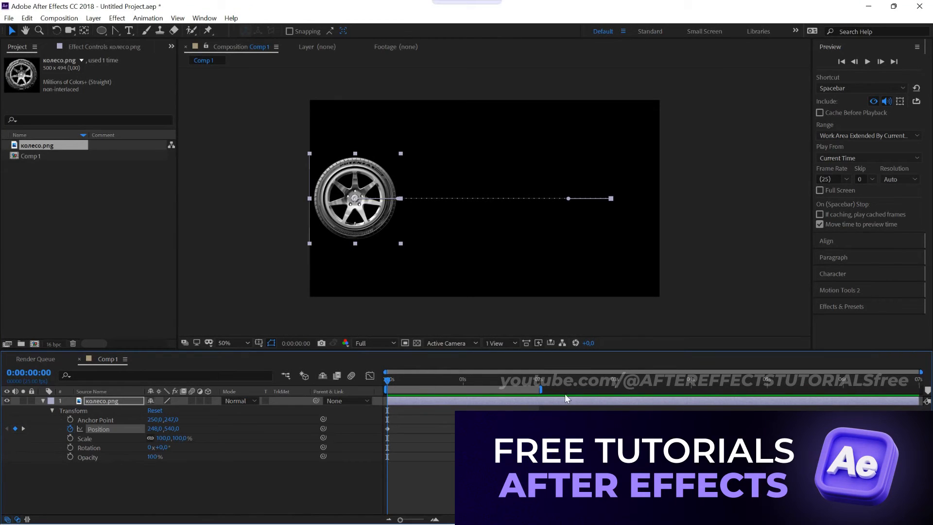
# - Extend the work area to 3 seconds and move the wheel at that time to the composition's lower middle, about 952, 830
pyautogui.moveTo(543, 390); pyautogui.dragTo(618, 390)
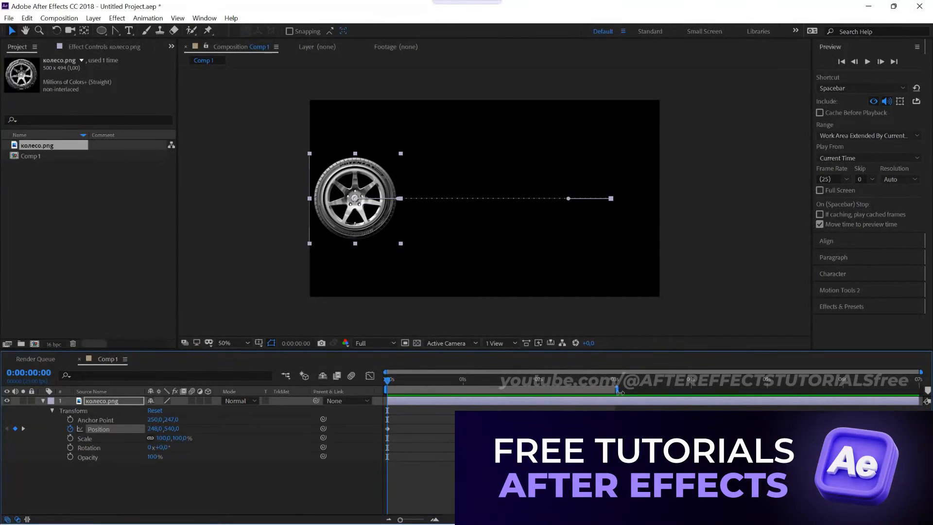
pyautogui.click(614, 380)
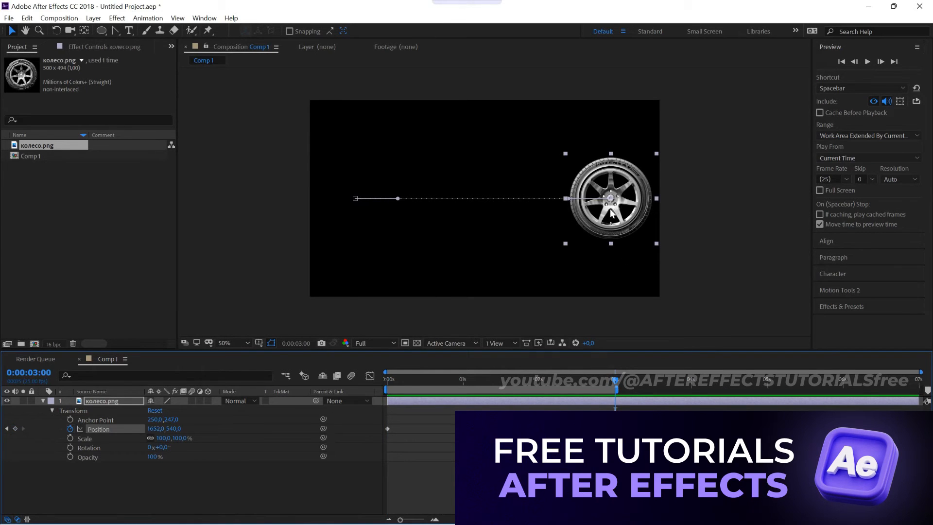
pyautogui.moveTo(610, 217); pyautogui.dragTo(478, 268)
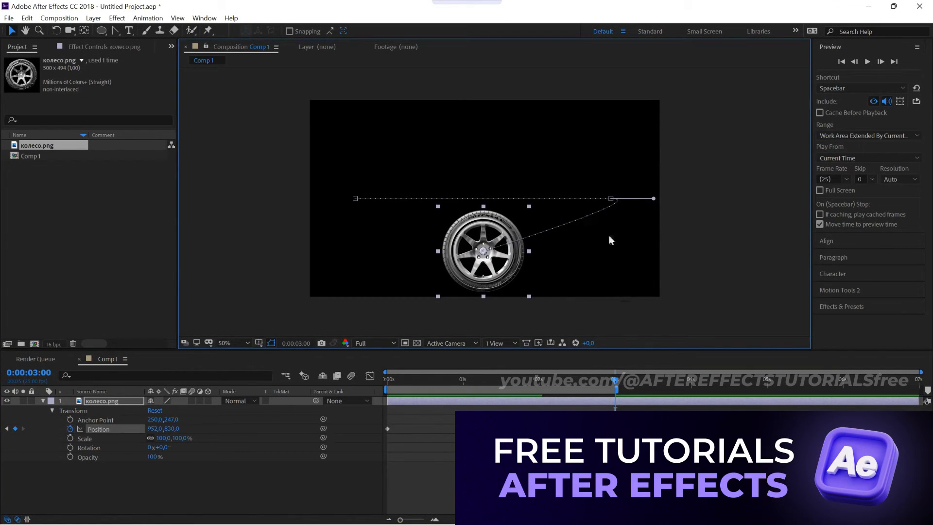
# - Reshape the motion path's 2-second point with the Convert Vertex tool, pulling one handle up and the other down to round the turn
pyautogui.press('.')
pyautogui.press('h')
pyautogui.moveTo(682, 225); pyautogui.dragTo(558, 222)
pyautogui.press('v')
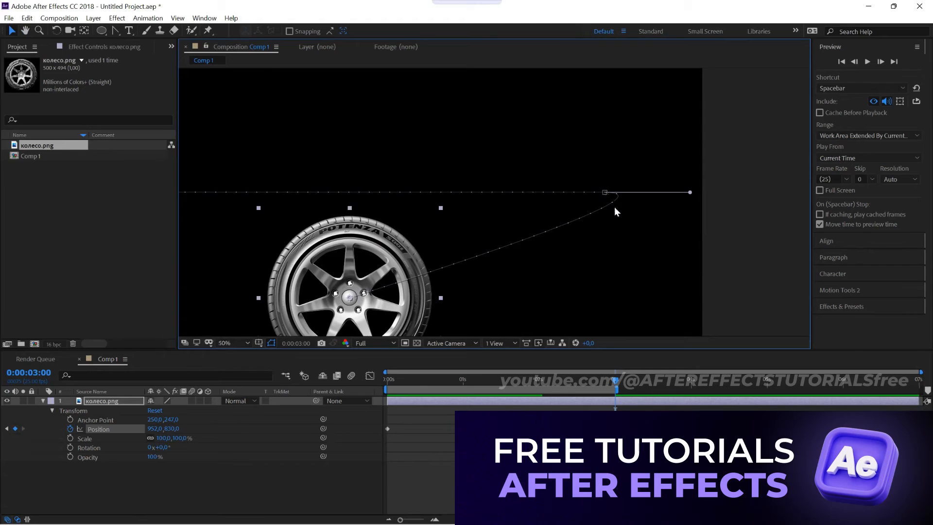
pyautogui.press(',')
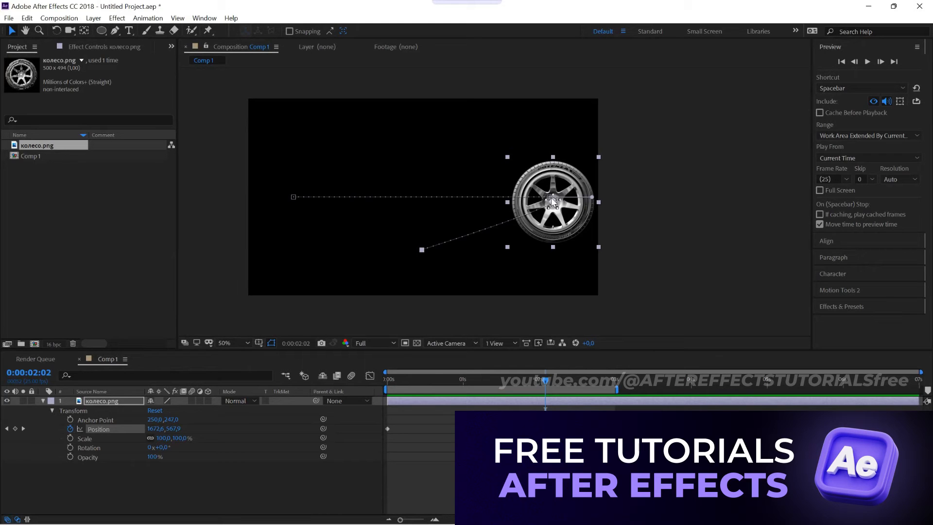
pyautogui.click(116, 30)
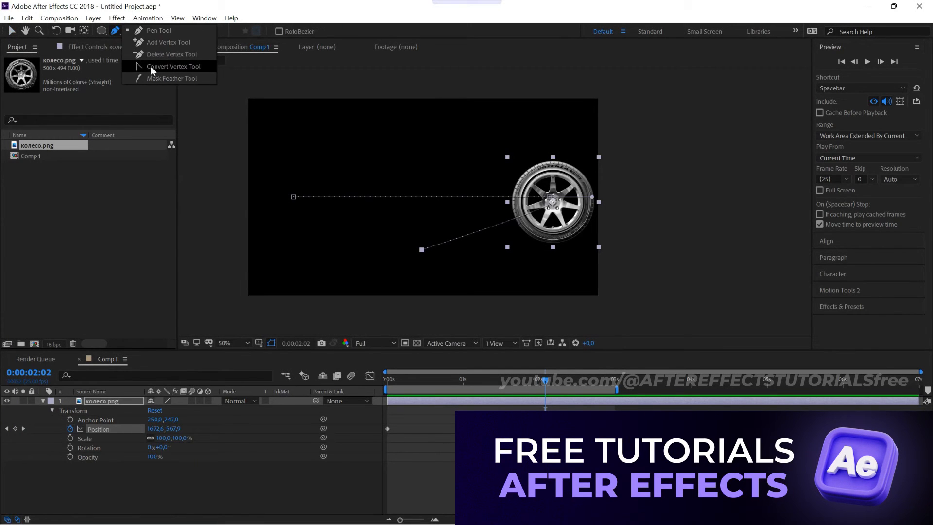
pyautogui.click(183, 68)
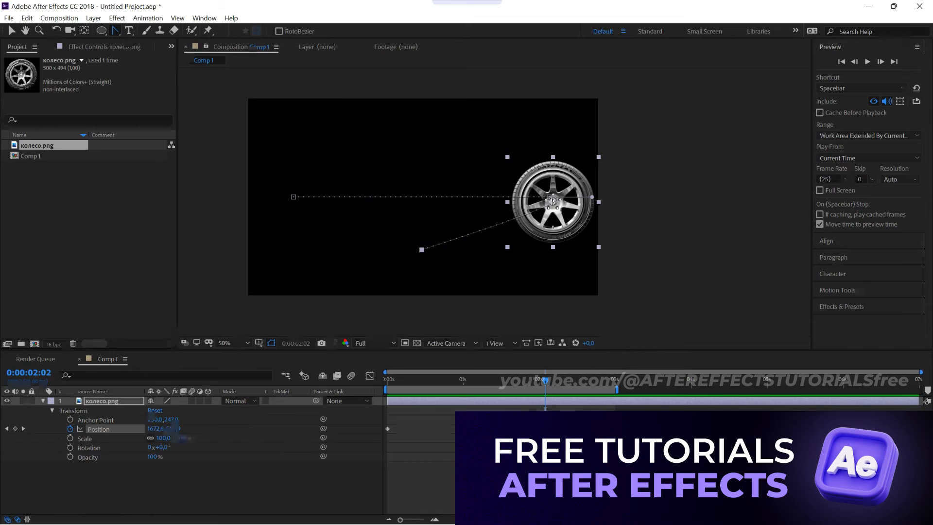
pyautogui.moveTo(552, 200); pyautogui.dragTo(539, 195)
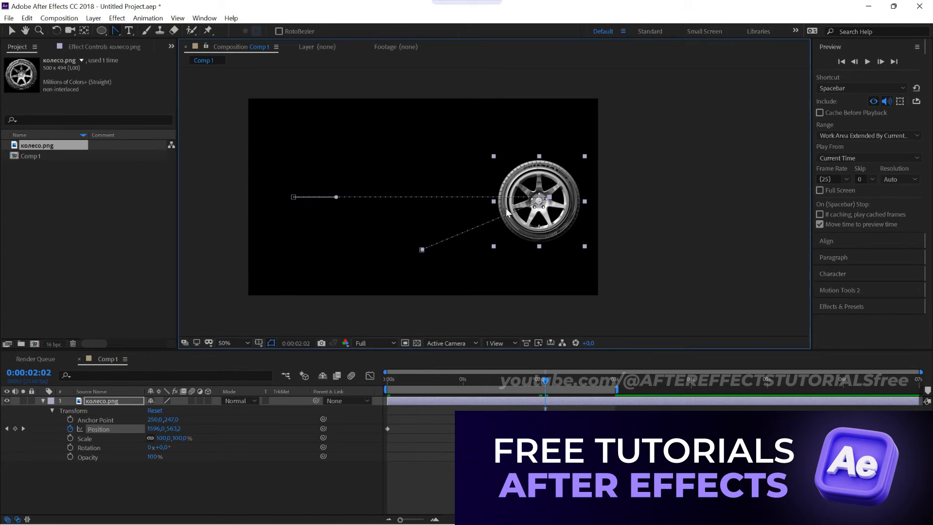
pyautogui.click(550, 197)
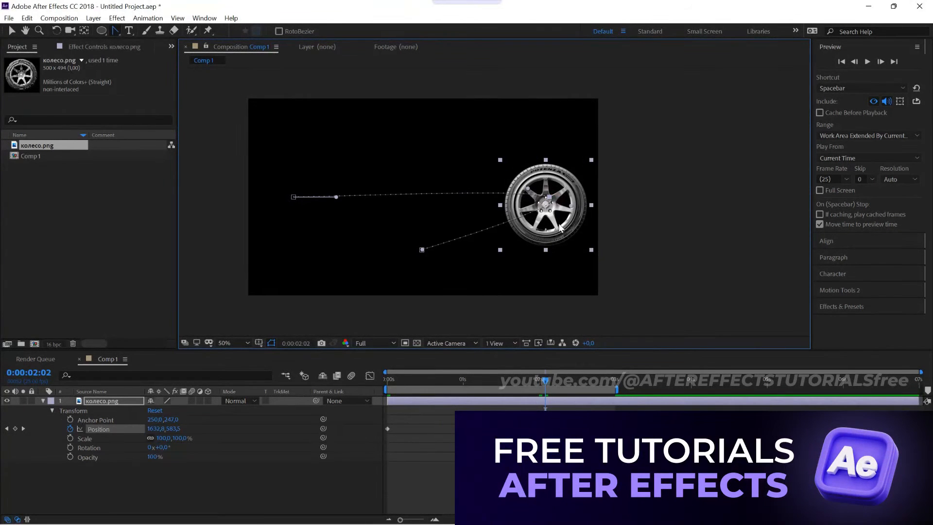
pyautogui.moveTo(528, 189); pyautogui.dragTo(511, 145)
pyautogui.moveTo(576, 210); pyautogui.dragTo(561, 249)
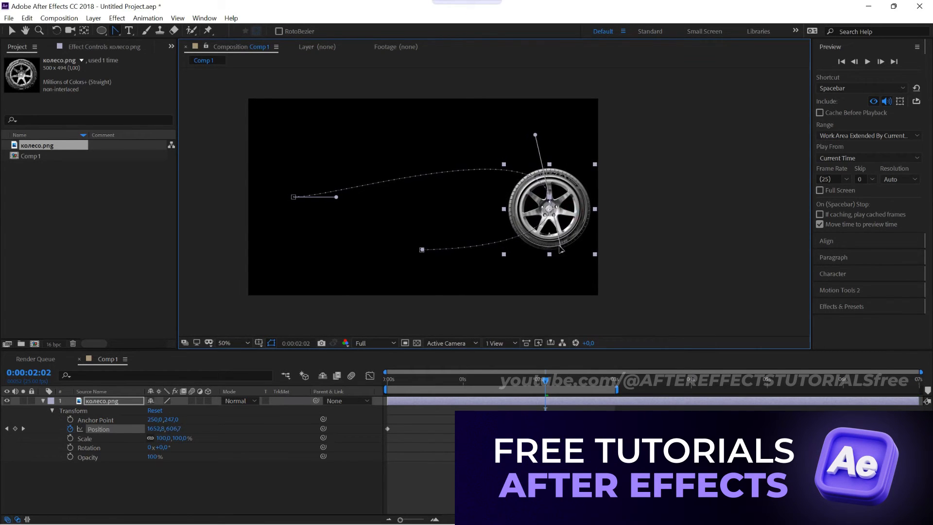
# - Shorten the upper handle at the path's turn, and undo back to the straight two-keyframe motion path
pyautogui.moveTo(535, 135); pyautogui.dragTo(541, 155)
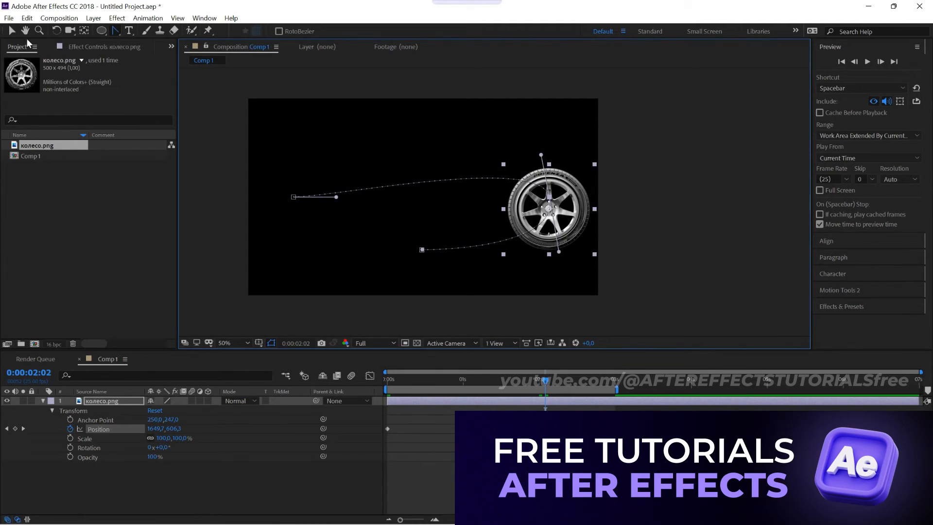
pyautogui.hotkey('ctrl', 'z')
pyautogui.hotkey('ctrl', 'z')
pyautogui.hotkey('ctrl', 'z')
pyautogui.hotkey('ctrl', 'z')
pyautogui.hotkey('ctrl', 'z')
pyautogui.hotkey('ctrl', 'z')
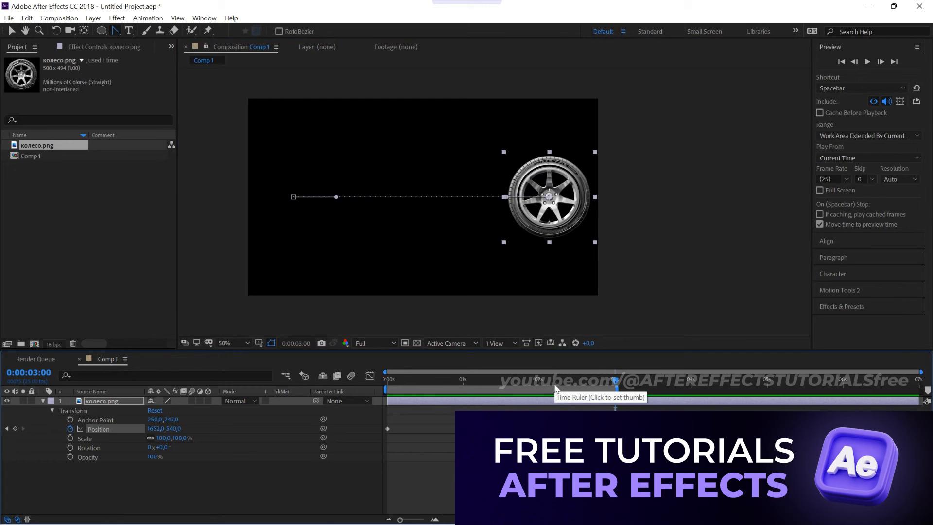
# - Shorten the work area to end at 2 seconds and check the wheel's positions at the start and 2-second keyframes
pyautogui.moveTo(618, 388); pyautogui.dragTo(543, 382)
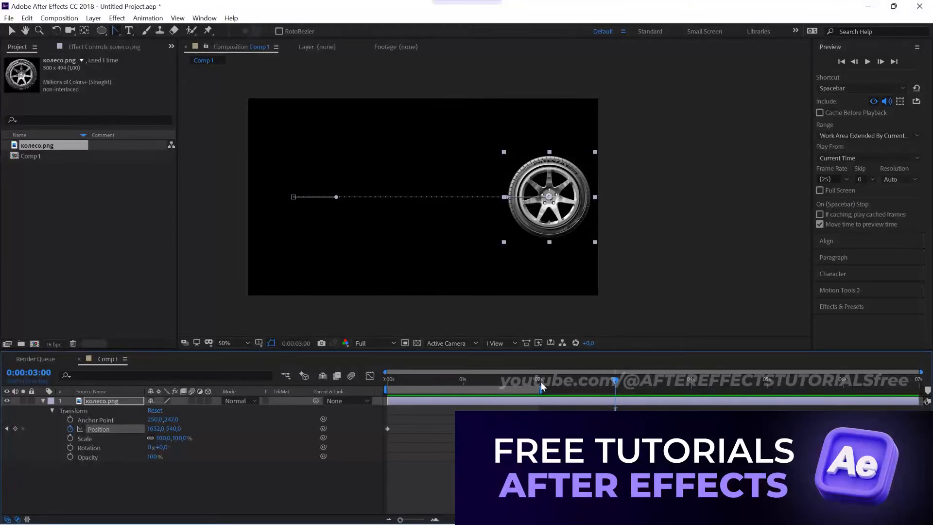
pyautogui.click(539, 380)
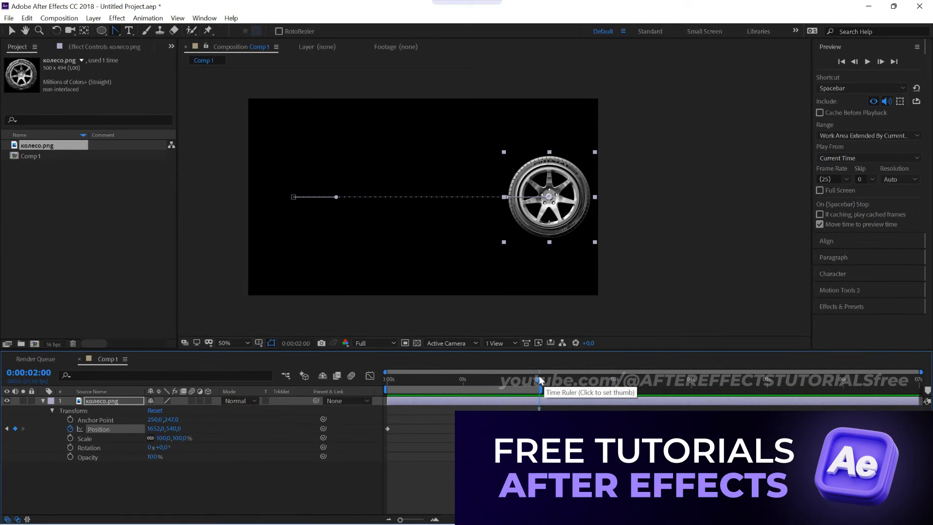
pyautogui.moveTo(557, 426); pyautogui.dragTo(383, 434)
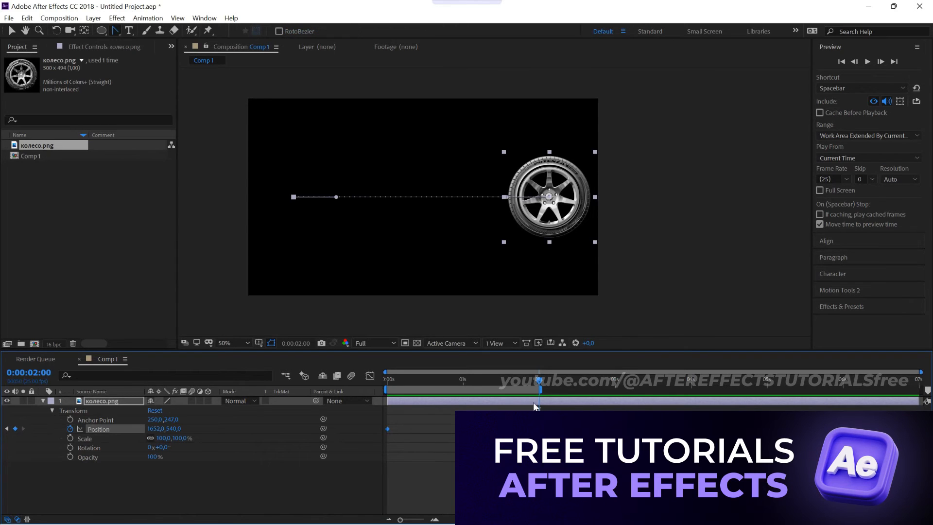
pyautogui.click(386, 380)
pyautogui.moveTo(387, 382)
pyautogui.mouseDown()
pyautogui.moveTo(523, 391)
pyautogui.moveTo(383, 390)
pyautogui.mouseUp()
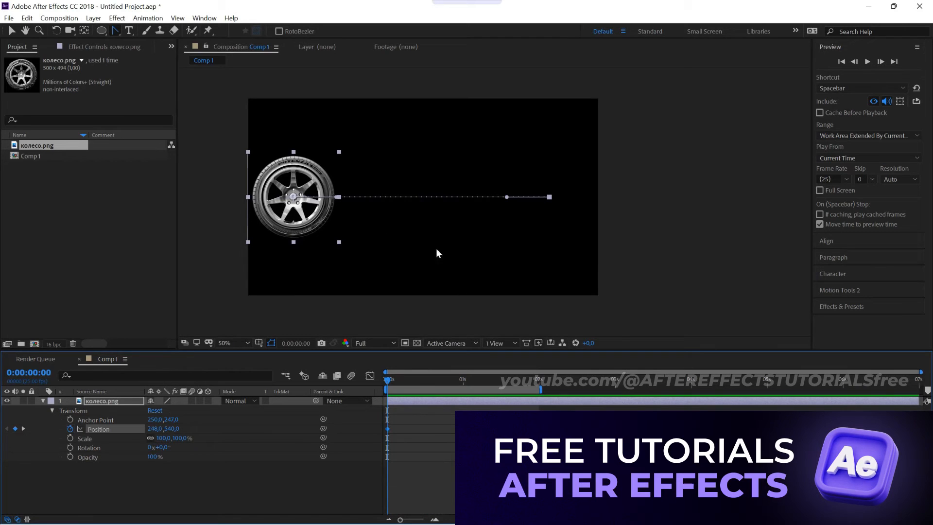
pyautogui.click(395, 402)
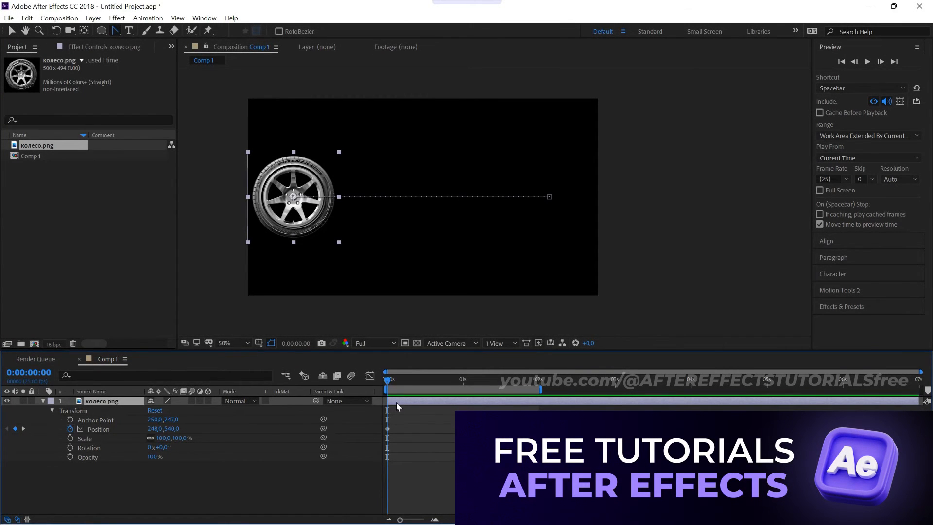
pyautogui.moveTo(387, 387); pyautogui.dragTo(540, 387)
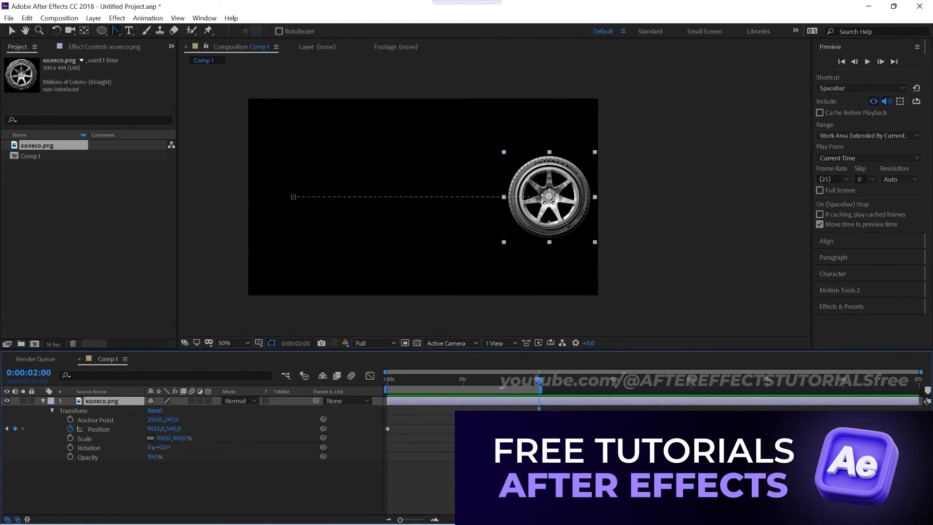
# - Apply Easy Ease to both of the wheel's Position keyframes
pyautogui.moveTo(204, 418)
pyautogui.mouseDown()
pyautogui.moveTo(109, 439)
pyautogui.moveTo(110, 431)
pyautogui.mouseUp()
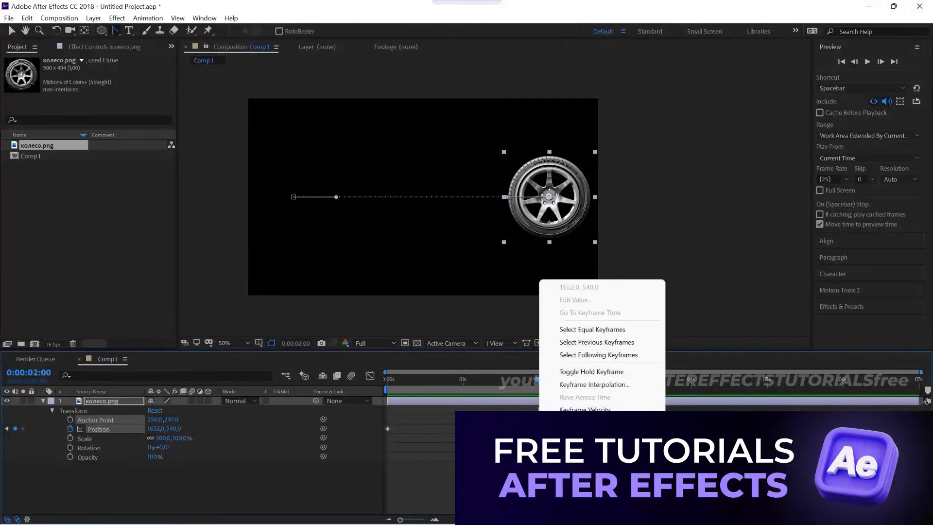
pyautogui.moveTo(589, 423)
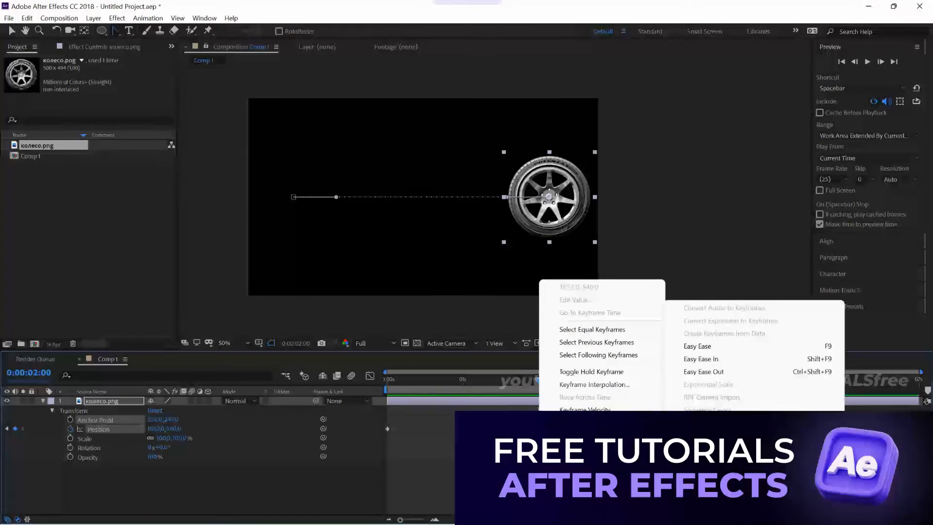
pyautogui.click(698, 346)
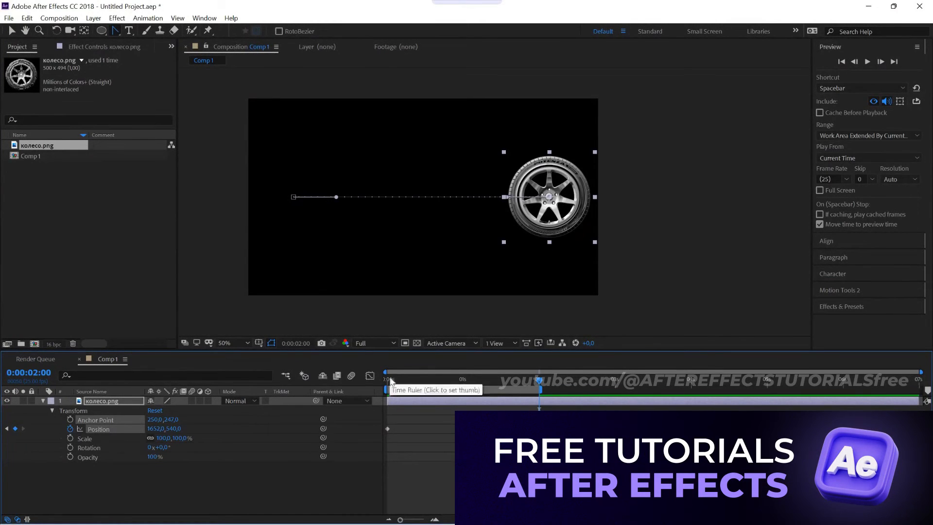
# - Preview the eased wheel movement from the start of the composition and stop at about 12 frames
pyautogui.click(384, 378)
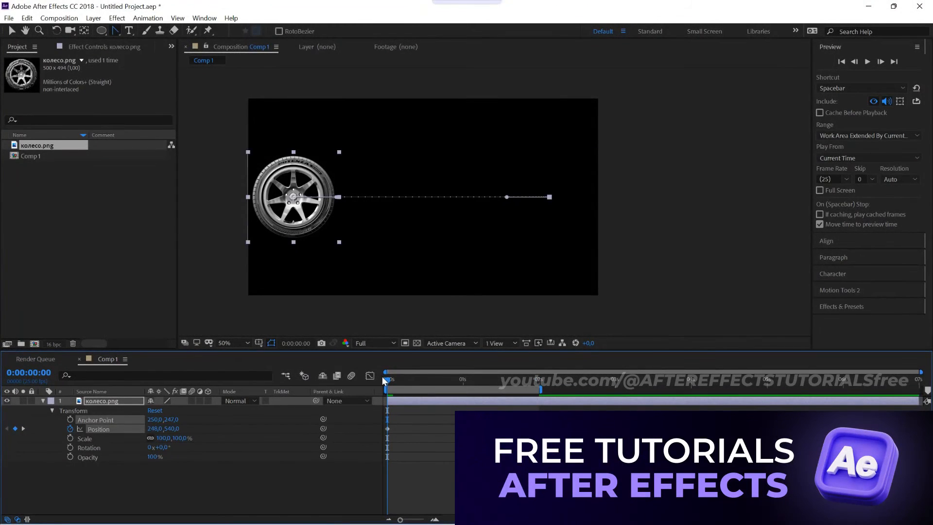
pyautogui.press('space')
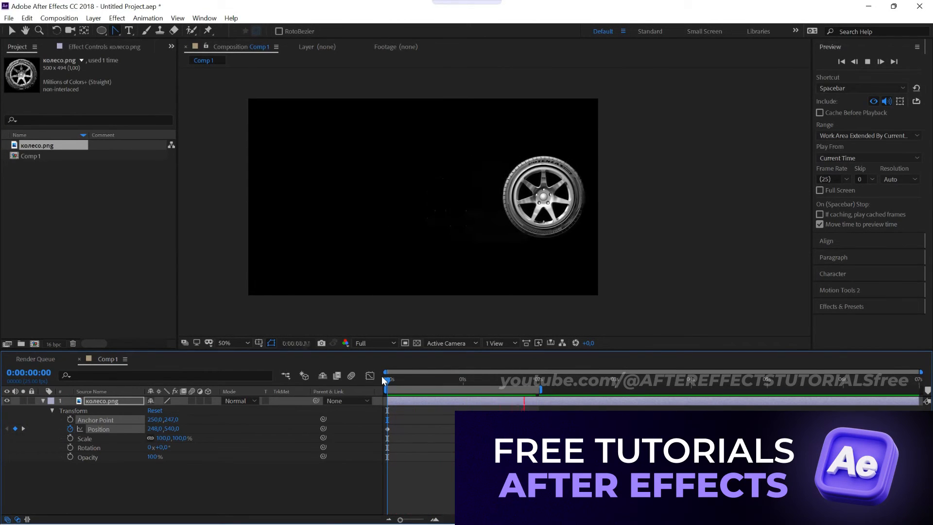
pyautogui.click(425, 383)
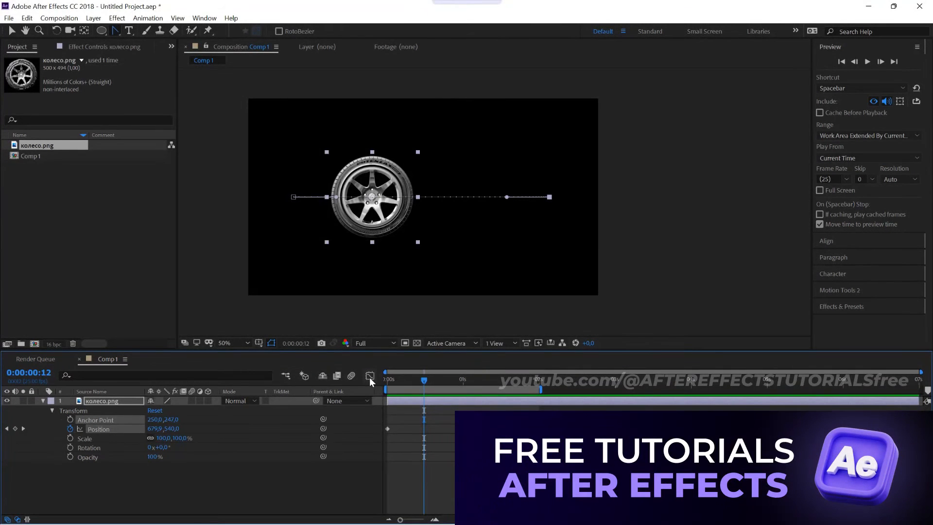
# - Open the Graph Editor on the wheel's Position, select its first keyframe and choose Edit Speed Graph
pyautogui.click(370, 377)
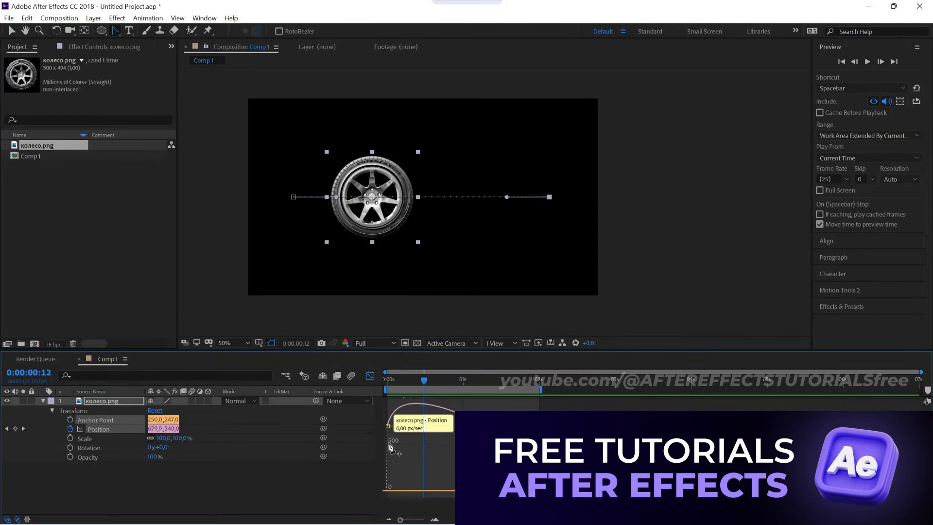
pyautogui.click(388, 426)
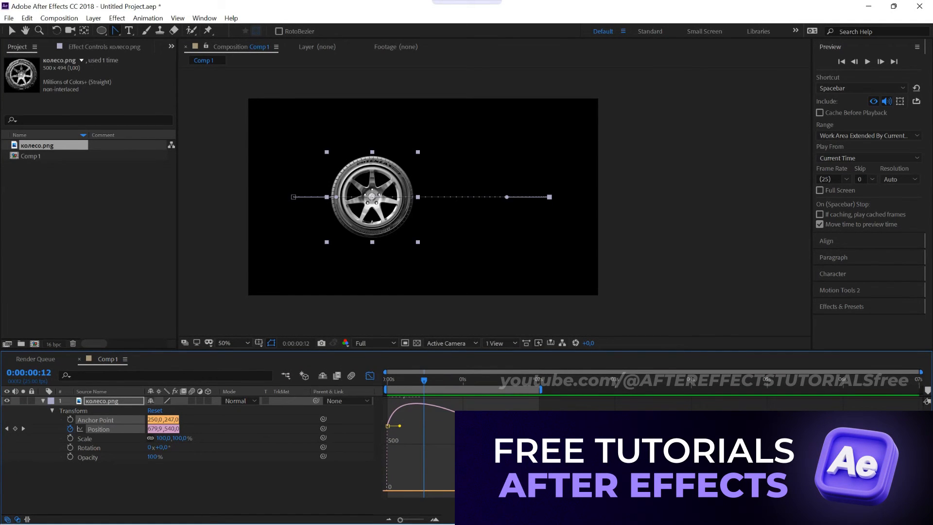
pyautogui.rightClick(537, 413)
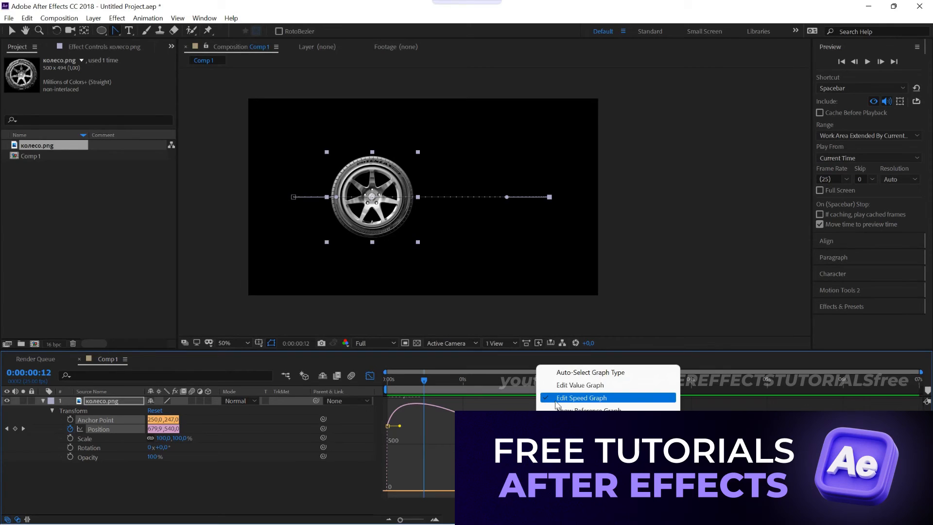
pyautogui.click(583, 402)
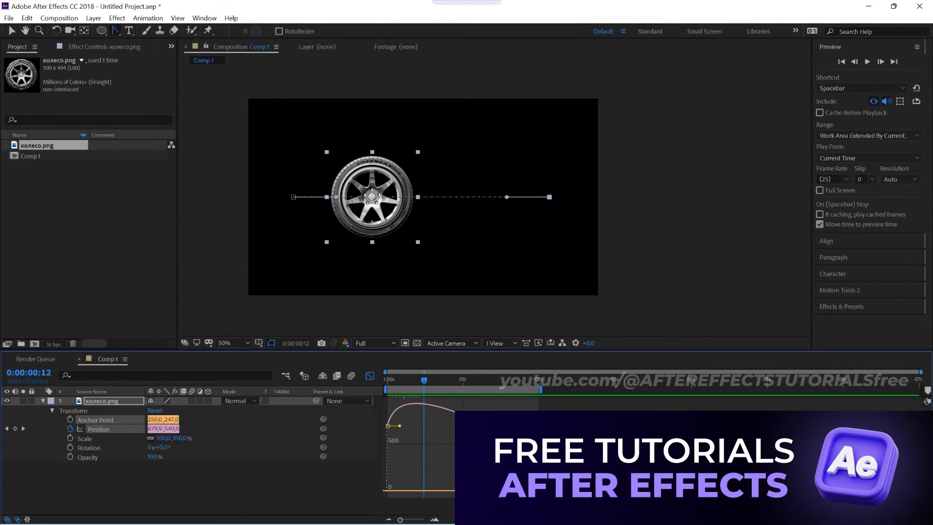